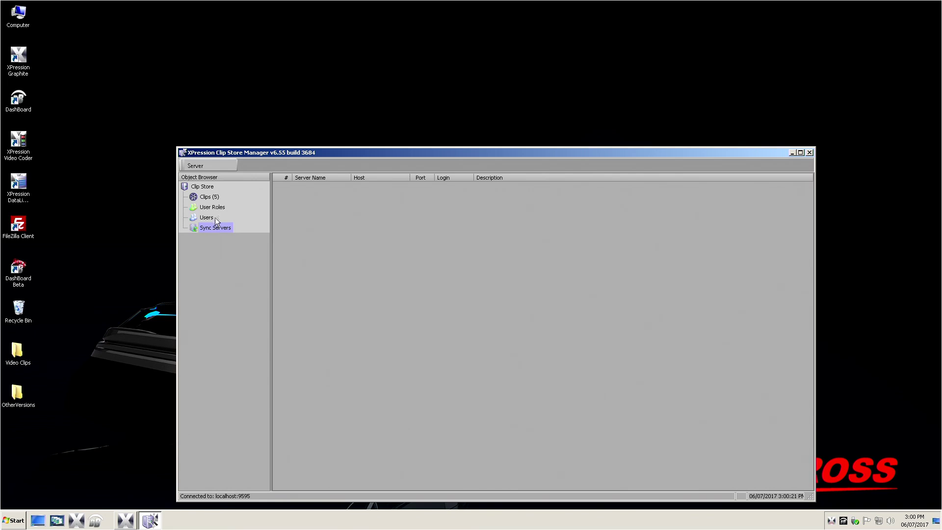
Open the Clip Store's clip list and check which actions are available for the Airplane clip
click(213, 198)
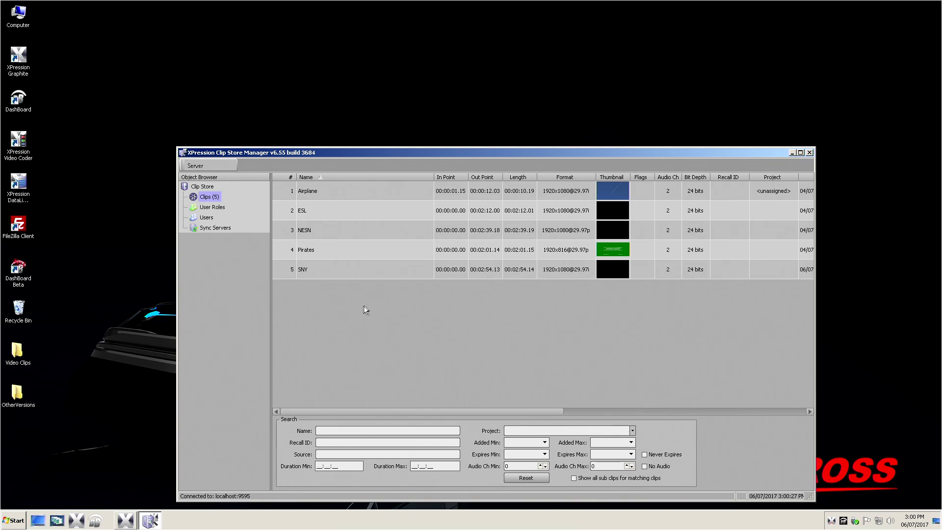
click(331, 191)
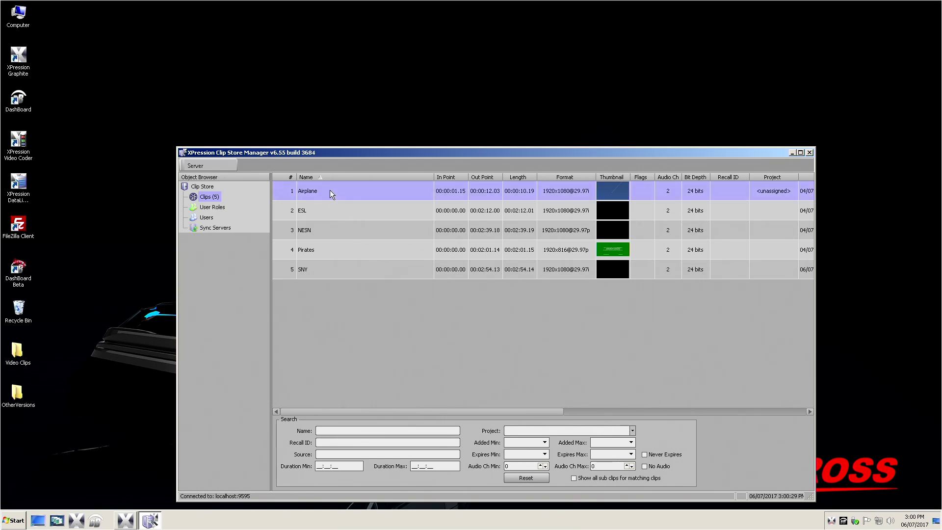
right_click(354, 193)
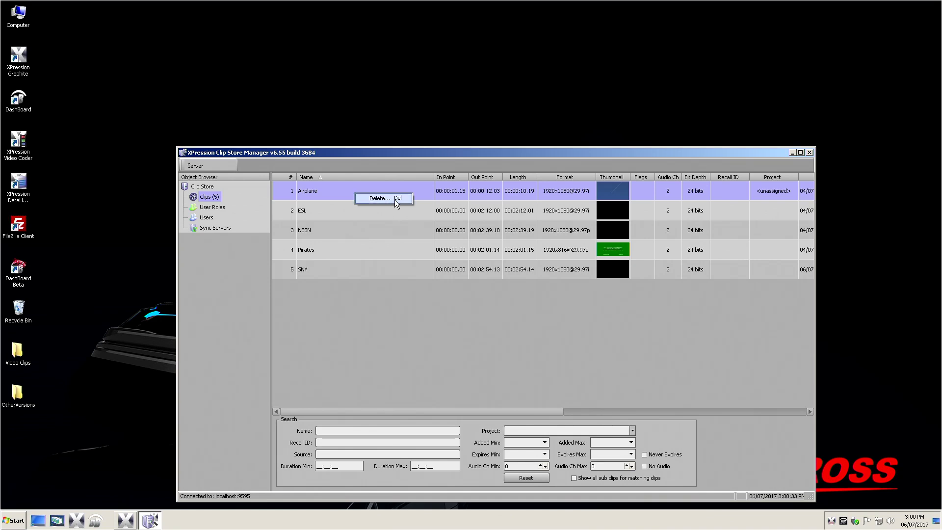
click(423, 326)
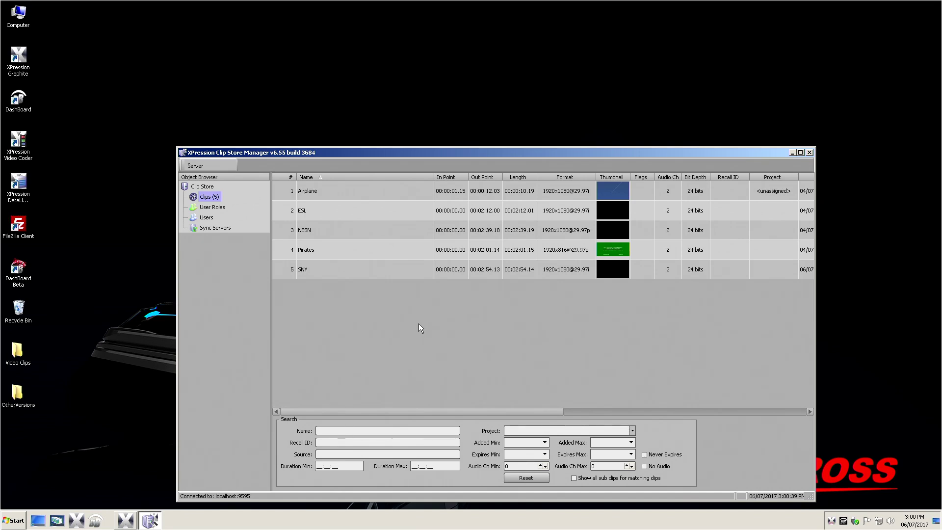
Delete all clips from Airplane through SNY from the Clip Store and close the Clip Store Manager
click(339, 269)
shift+click(343, 196)
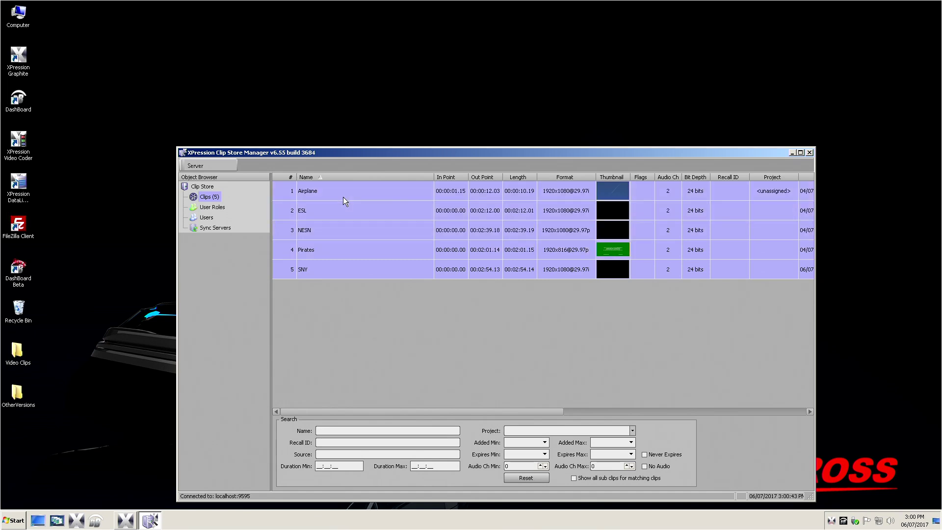
right_click(343, 196)
click(367, 203)
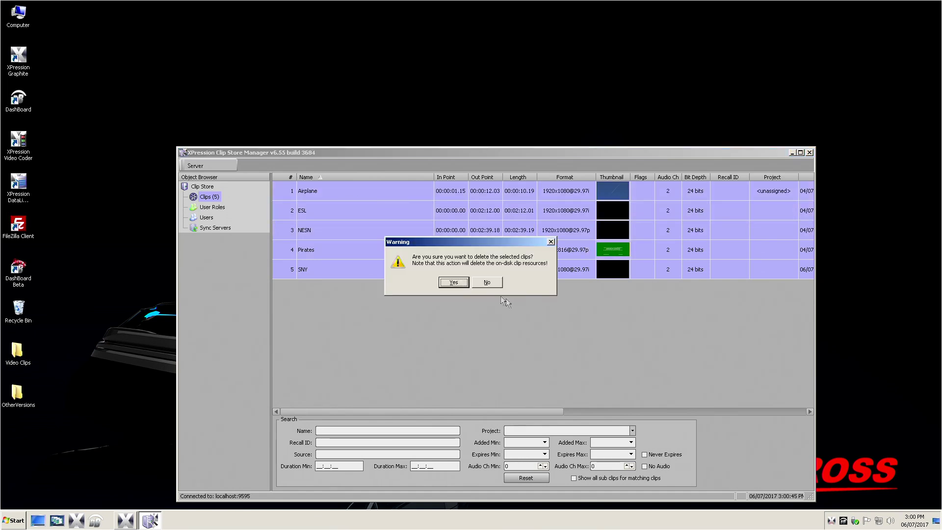
click(449, 283)
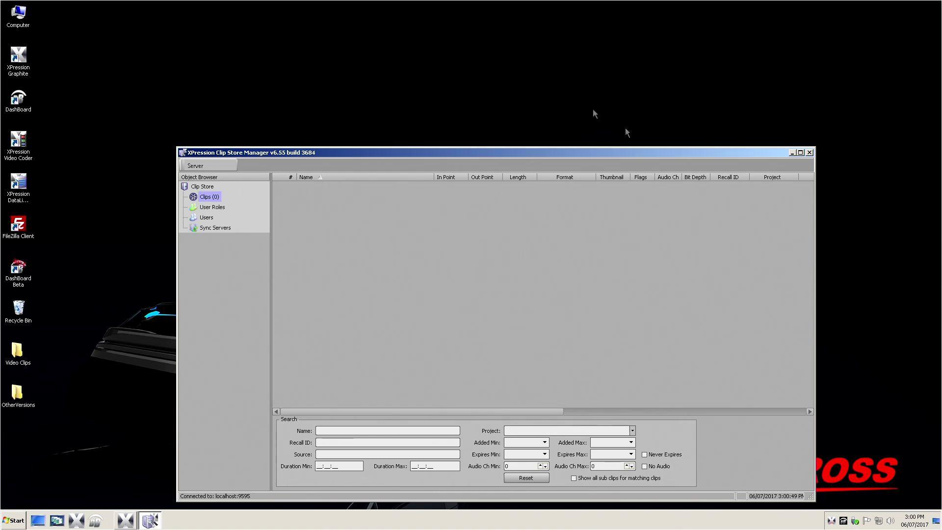
click(810, 153)
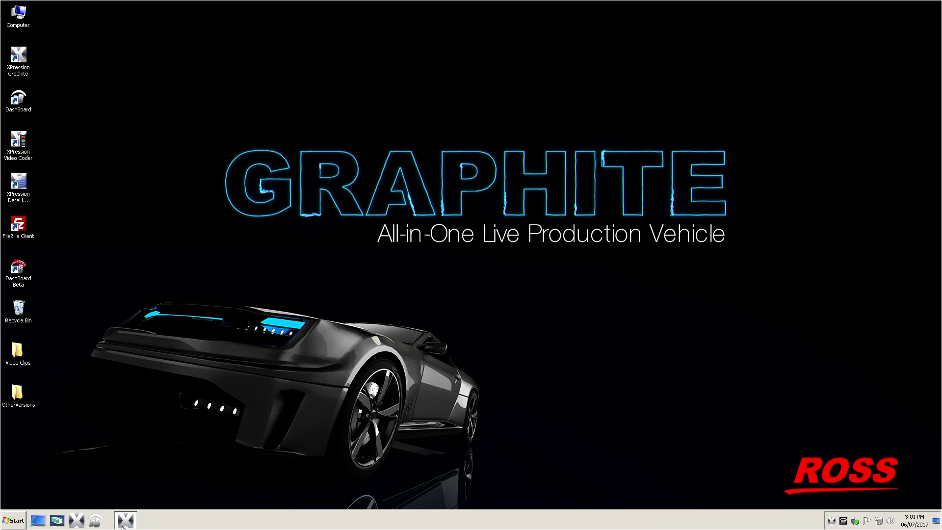
Switch to XPression Graphite and open the Record Client, moving its window higher on the screen
click(125, 523)
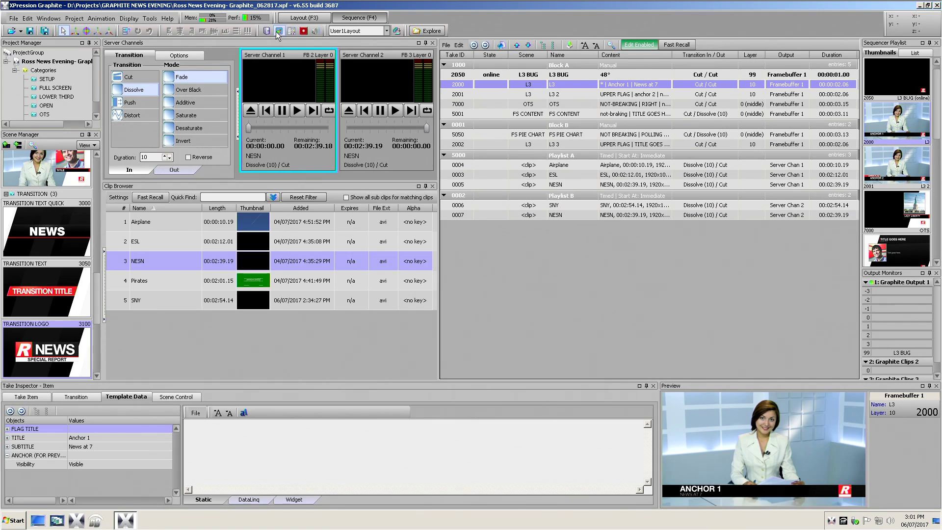
click(304, 32)
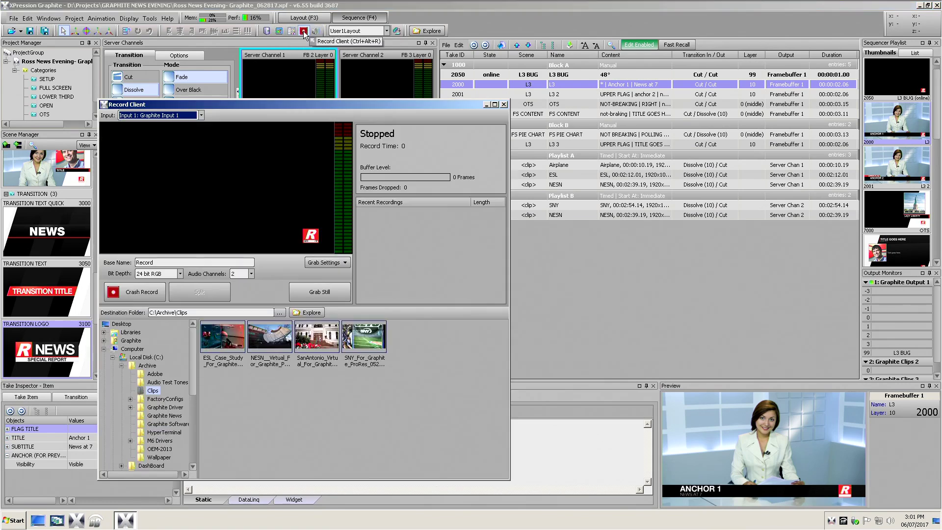
drag(261, 98, 262, 37)
Browse the Archive folder and the Media (D:) drive, and return the destination folder to C:\Archive\Clips
click(164, 320)
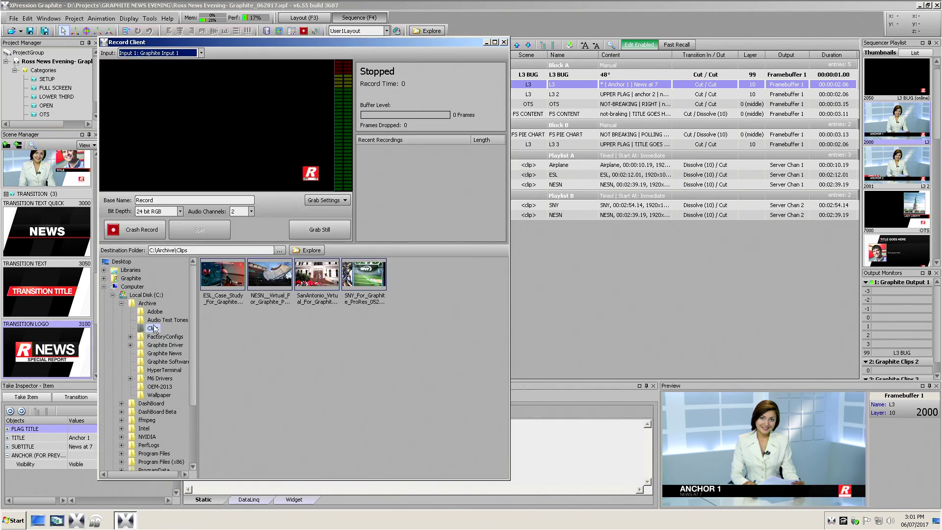
click(121, 304)
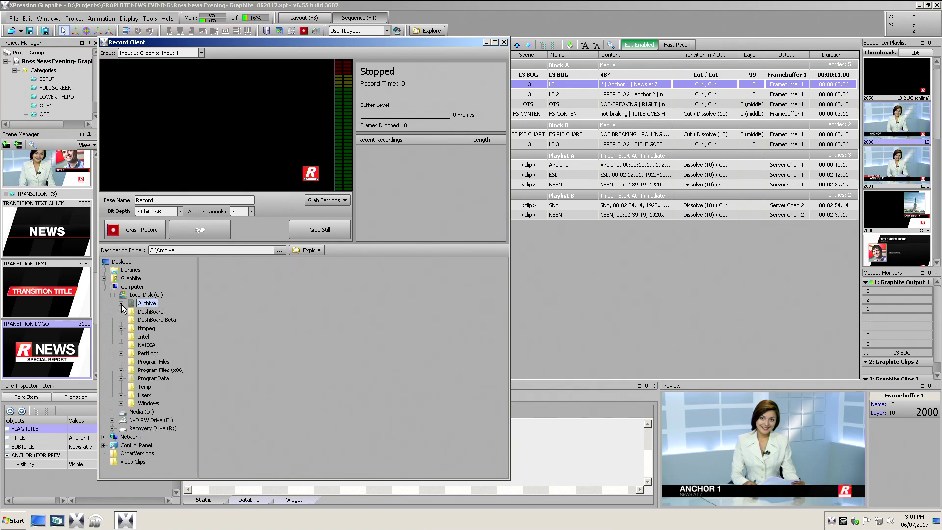
click(141, 412)
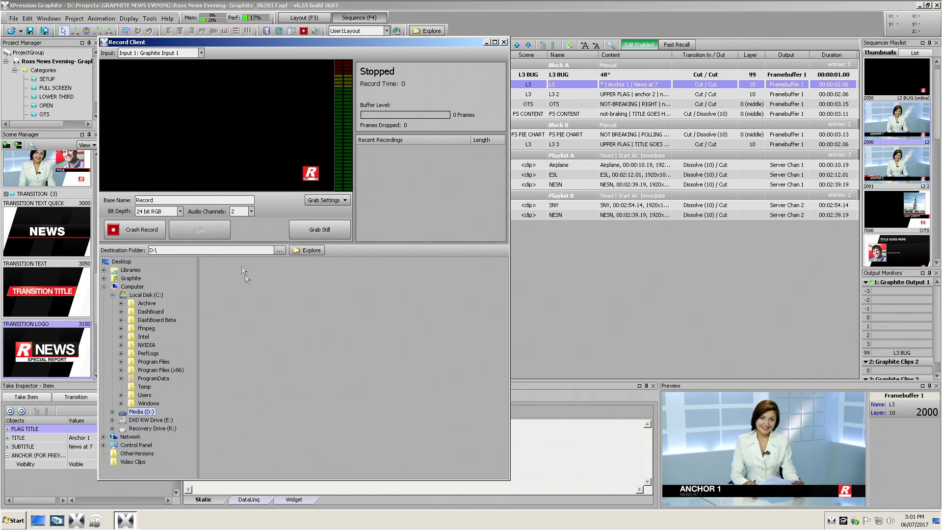
click(113, 412)
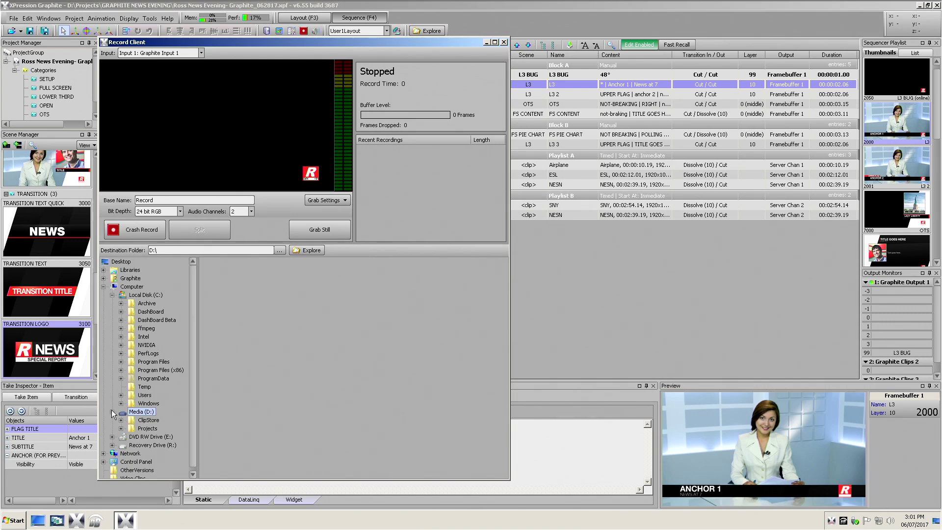
click(121, 304)
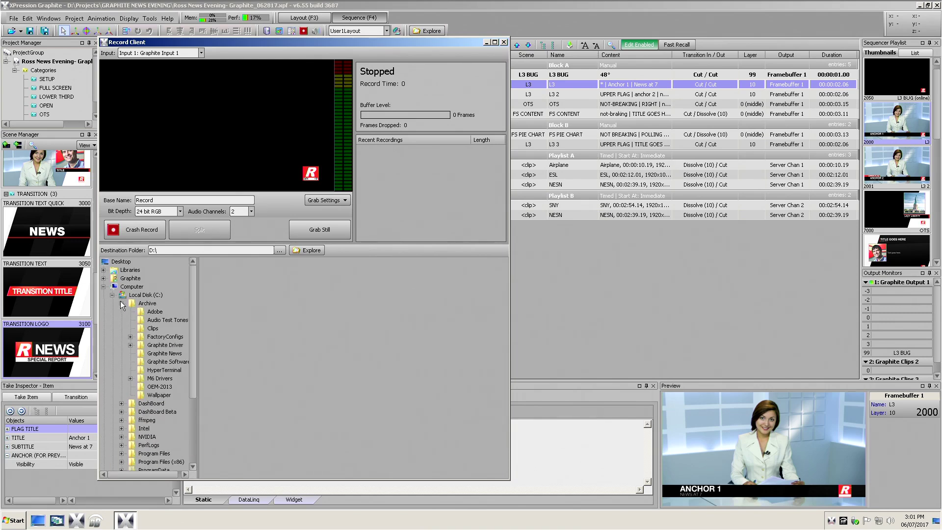
click(143, 304)
click(152, 328)
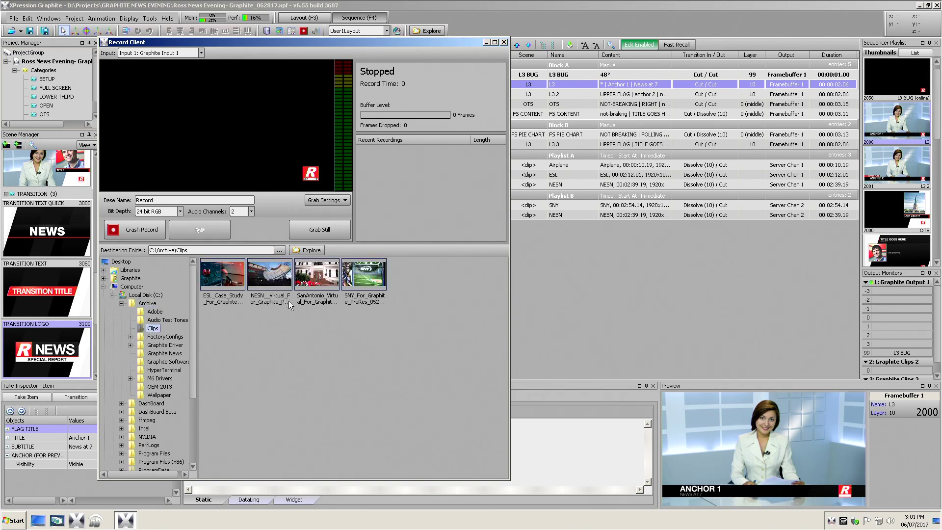
Transfer the ESL_Case_Study_For_Graphite_ProRes_052617 clip to the Clip Store under the name ESL
click(229, 280)
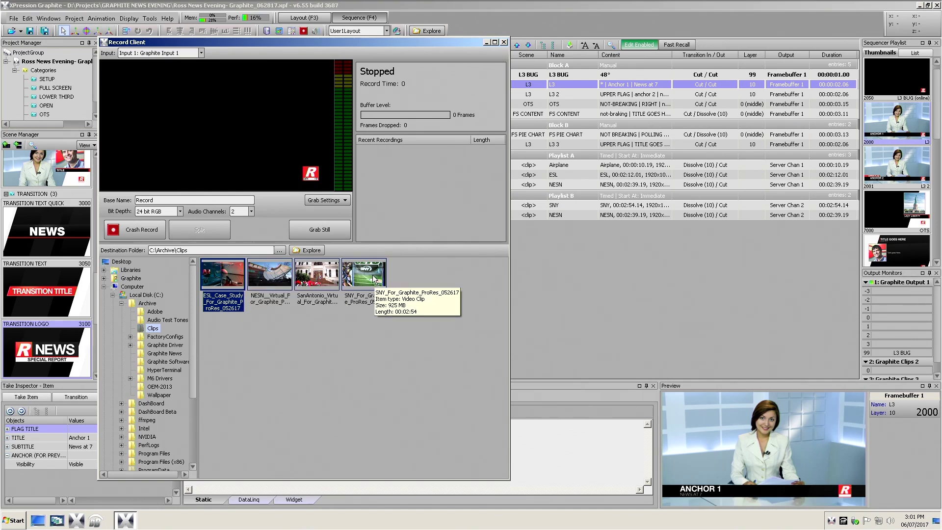
click(378, 282)
click(212, 275)
right_click(213, 276)
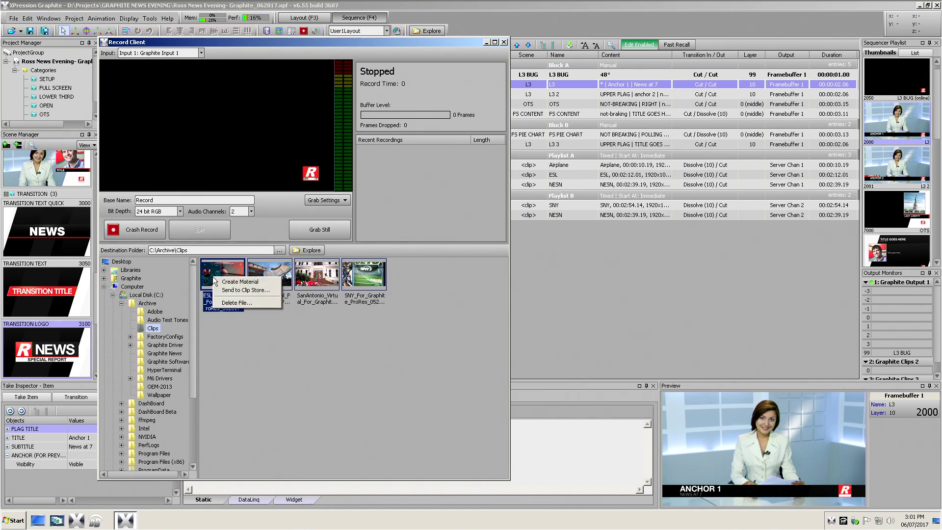
click(242, 290)
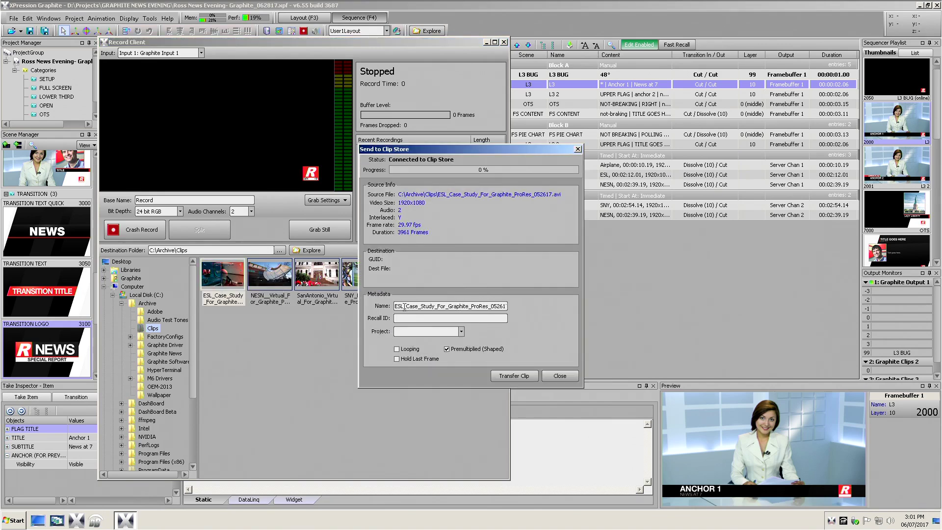
drag(404, 306, 528, 305)
key(BackSpace)
click(511, 372)
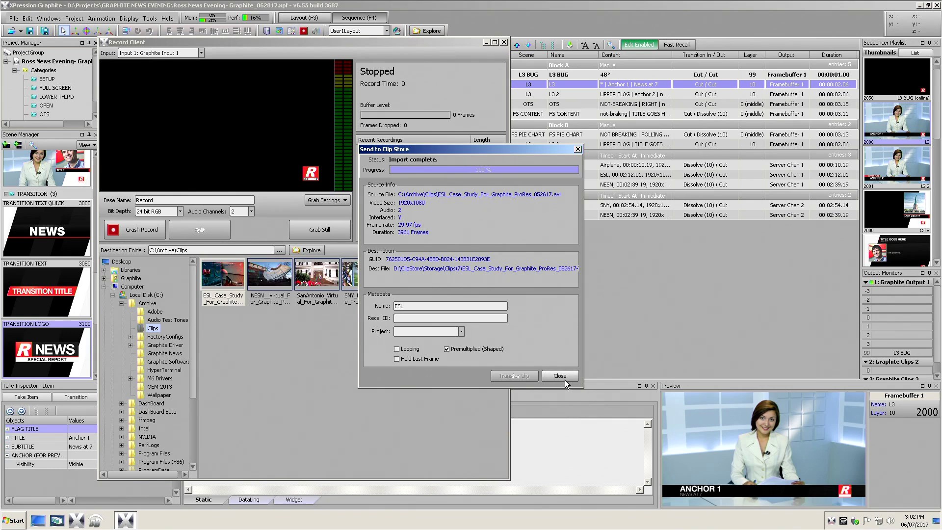
click(562, 377)
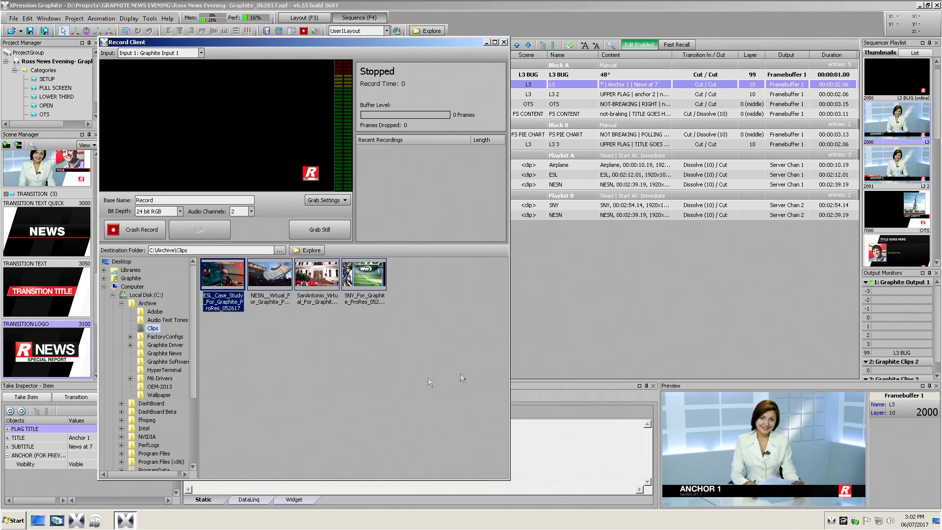
Transfer the NESN__Virtual_For_Graphite_ProRes_052617 clip to the Clip Store under the name NESN
click(281, 283)
right_click(280, 284)
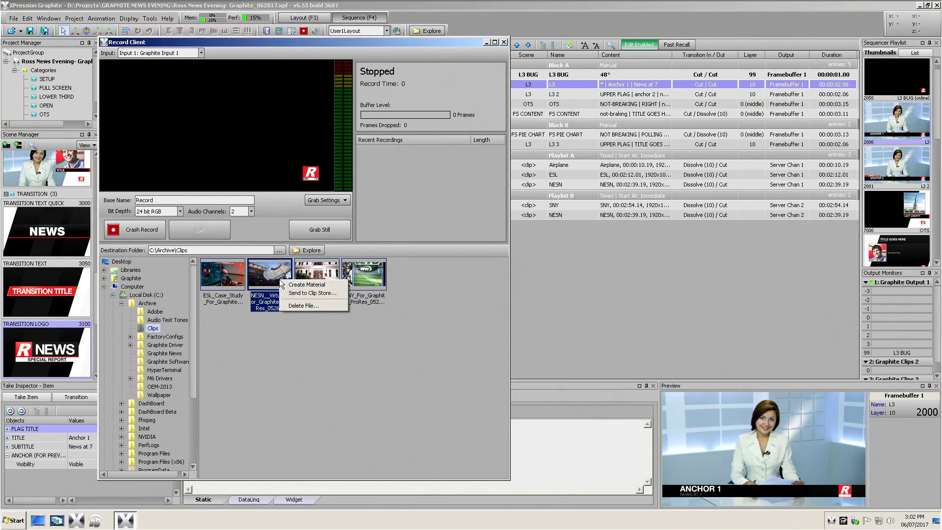
click(323, 294)
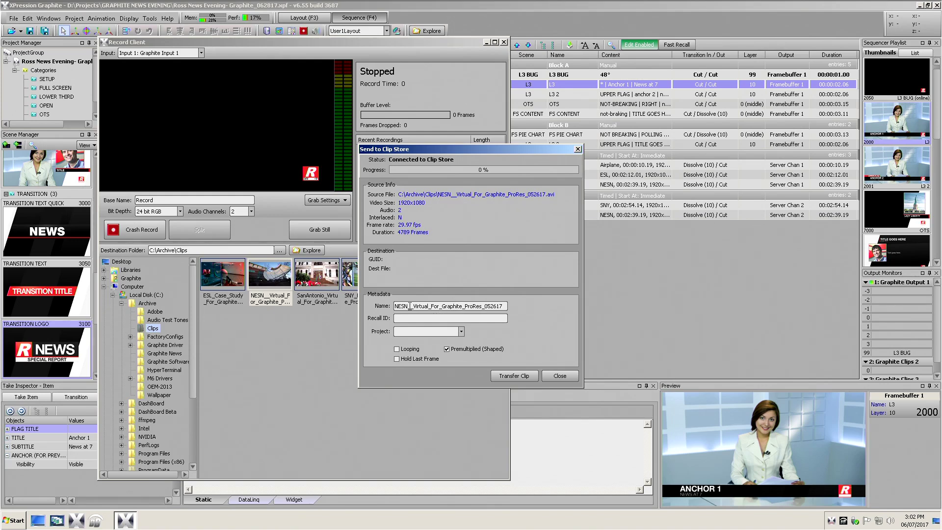
drag(408, 306, 559, 308)
key(BackSpace)
click(520, 376)
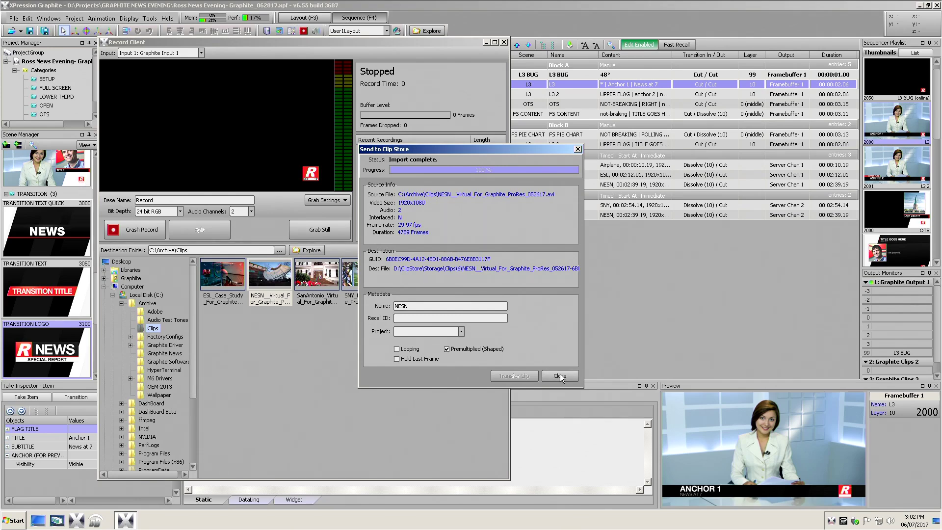
click(560, 376)
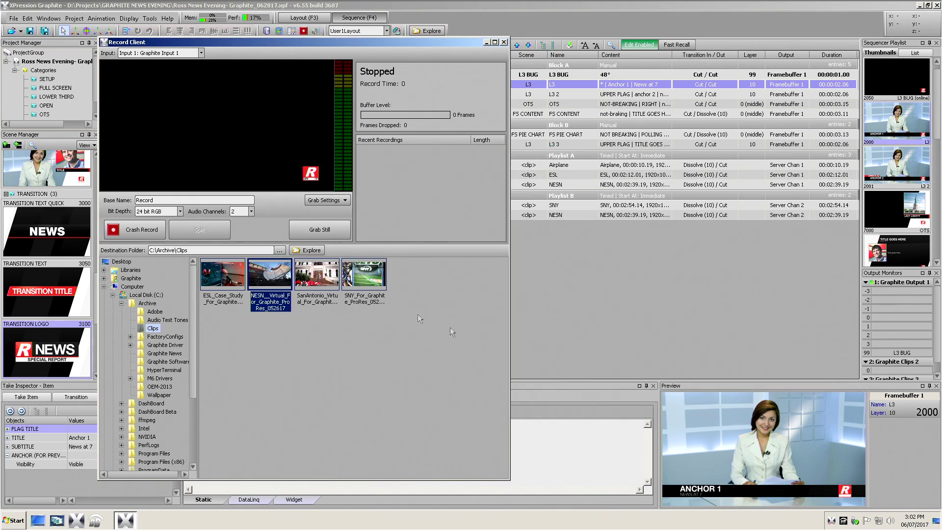
Transfer the SanAntonio_Virtual_For_Graphite_ProRes_052617 clip to the Clip Store as SanAntonio, and select it in the Clip Browser
click(322, 278)
right_click(323, 278)
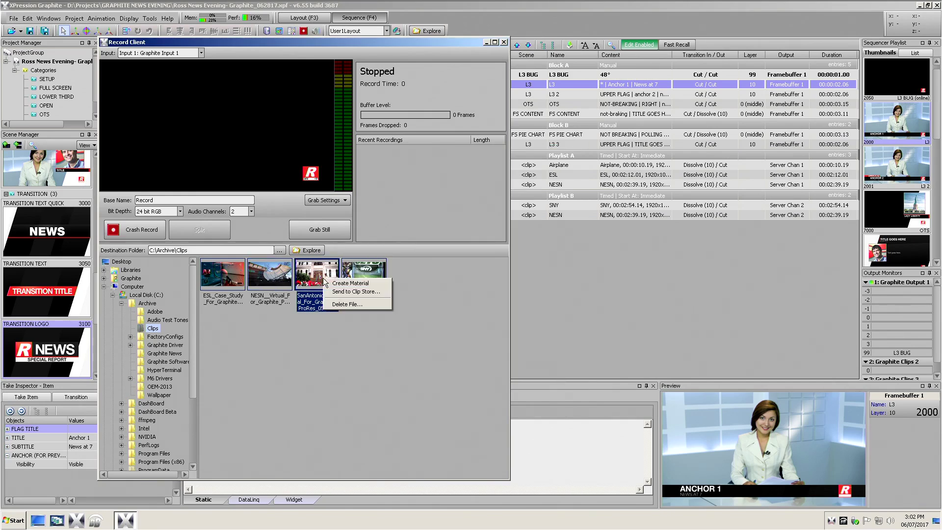
click(357, 292)
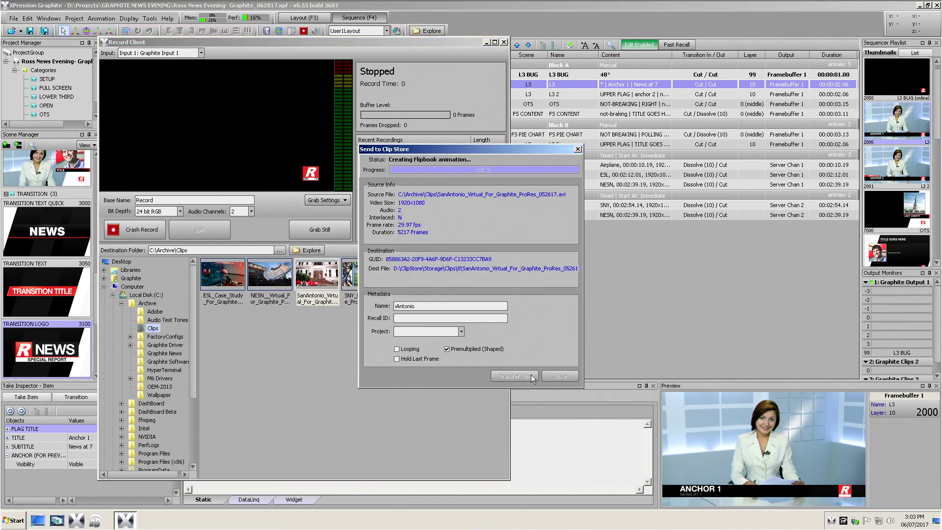
click(532, 376)
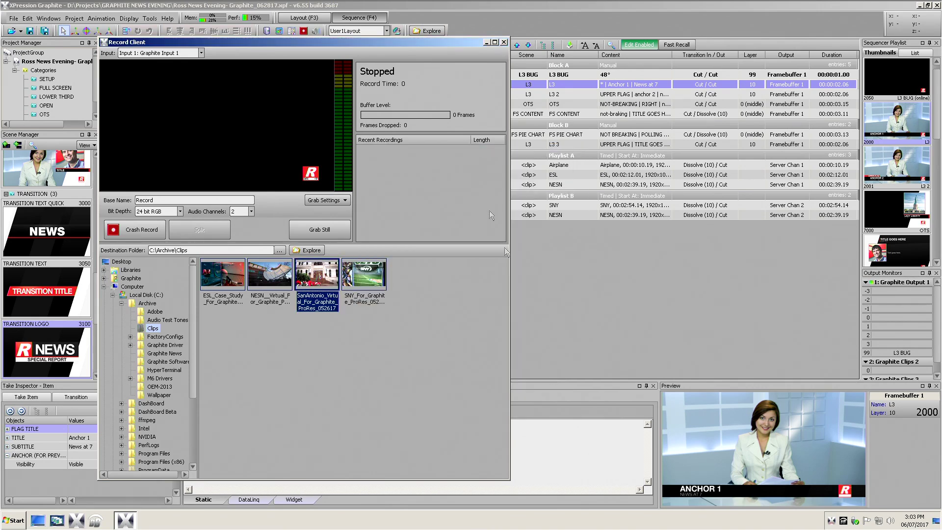
drag(428, 43, 651, 77)
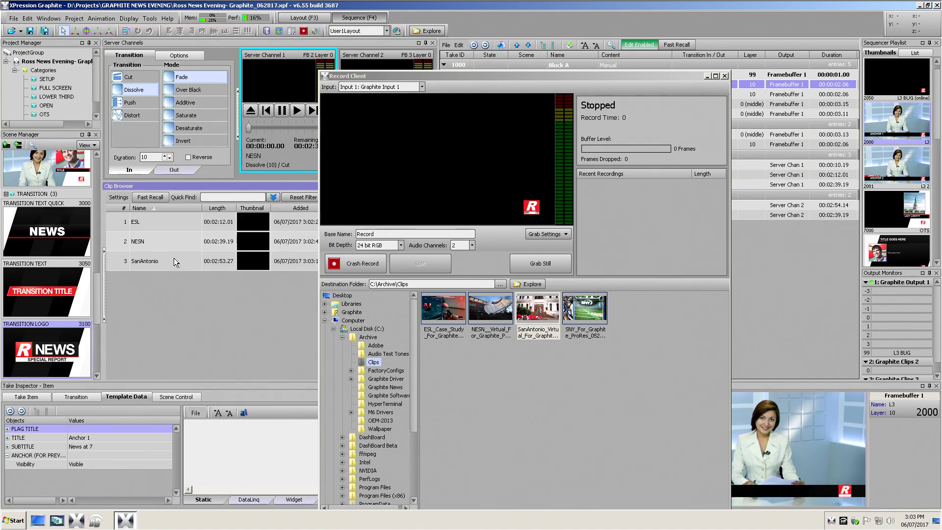
click(177, 262)
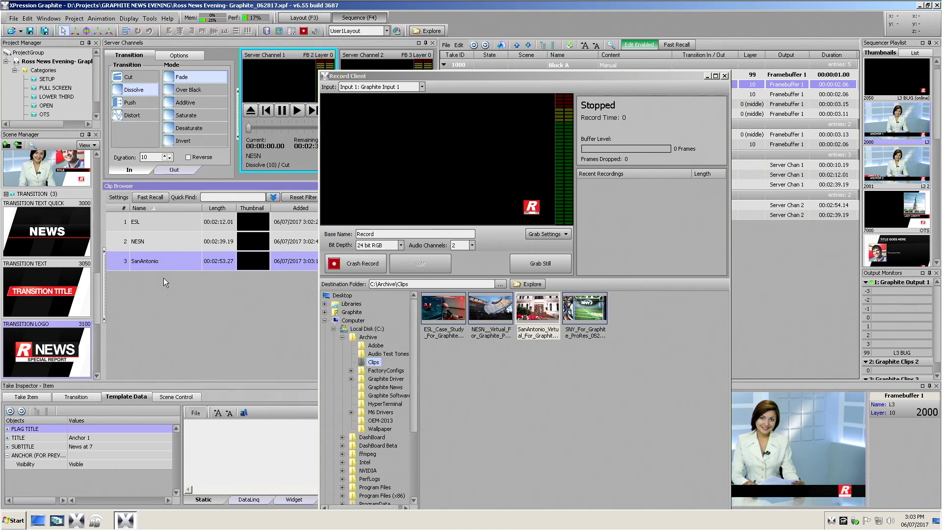
Transfer the SNY_For_Graphite_ProRes_052617 clip to the Clip Store under the name SNY
click(589, 316)
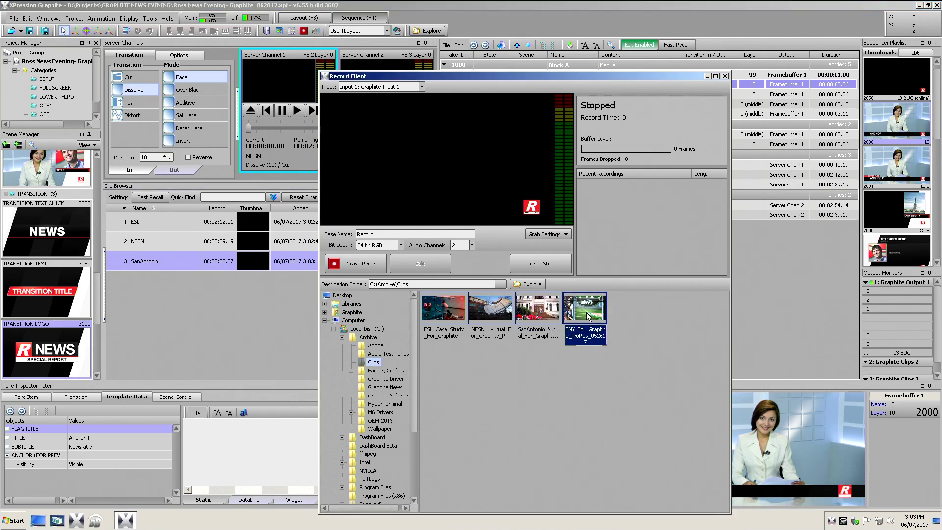
right_click(589, 316)
click(611, 326)
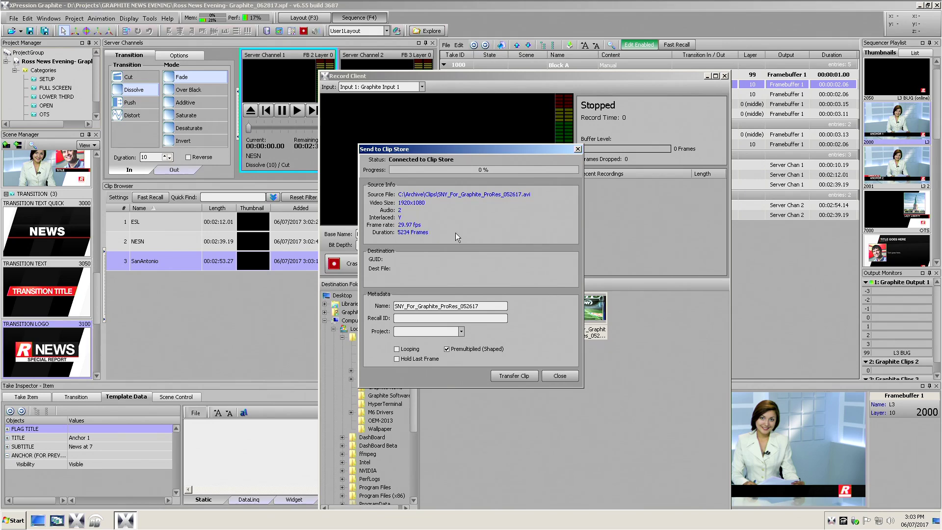
click(559, 375)
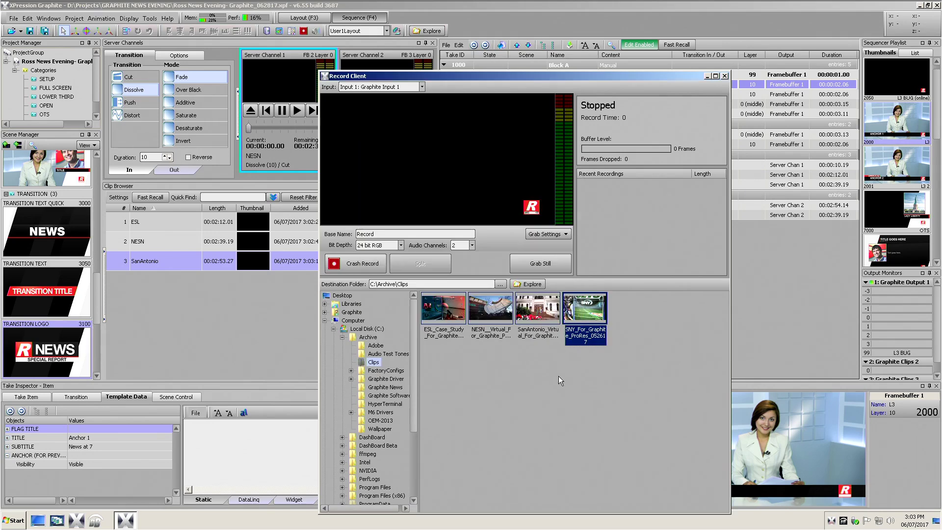
Set the Record Client's destination folder to Video Clips on the desktop, and minimize XPression Graphite
click(325, 321)
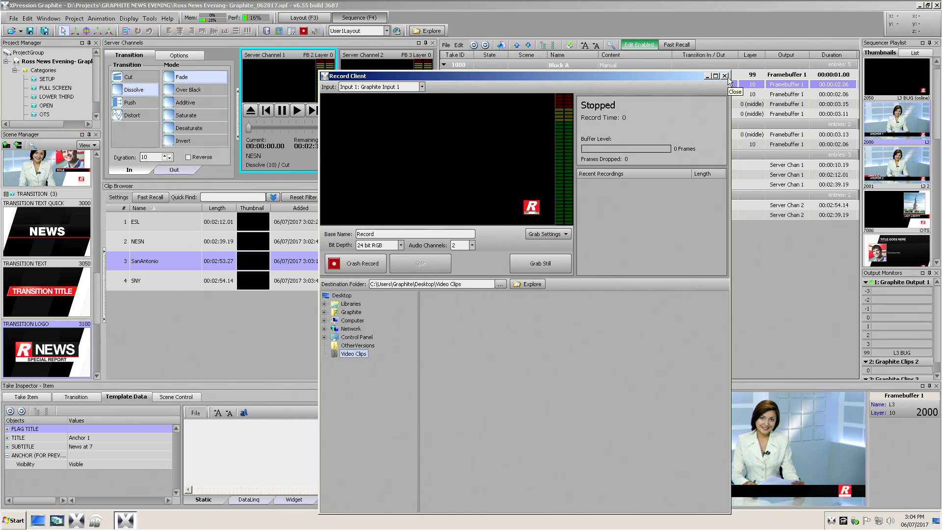
click(919, 5)
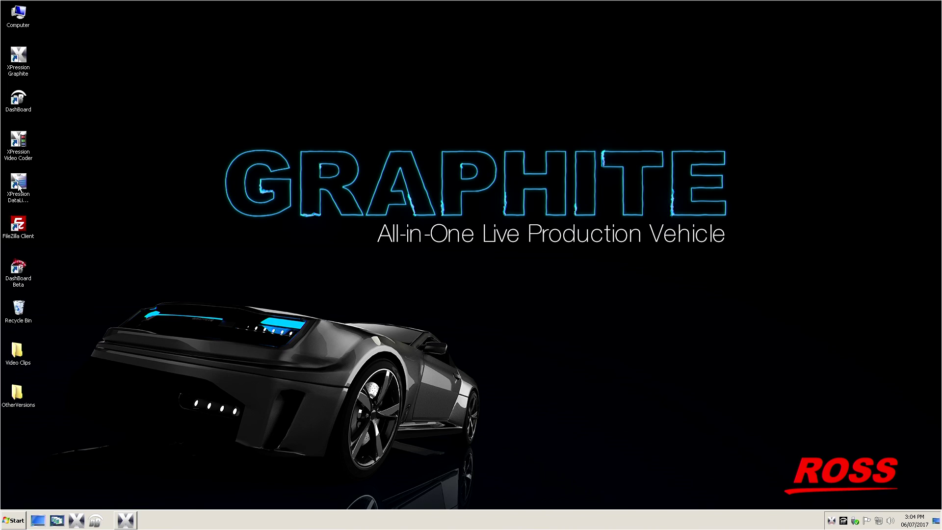
Launch XPression Video Coder, and open pirates-5-trailer-4_h1080p from the desktop's Video Clips folder in QuickTime Player
double_click(18, 142)
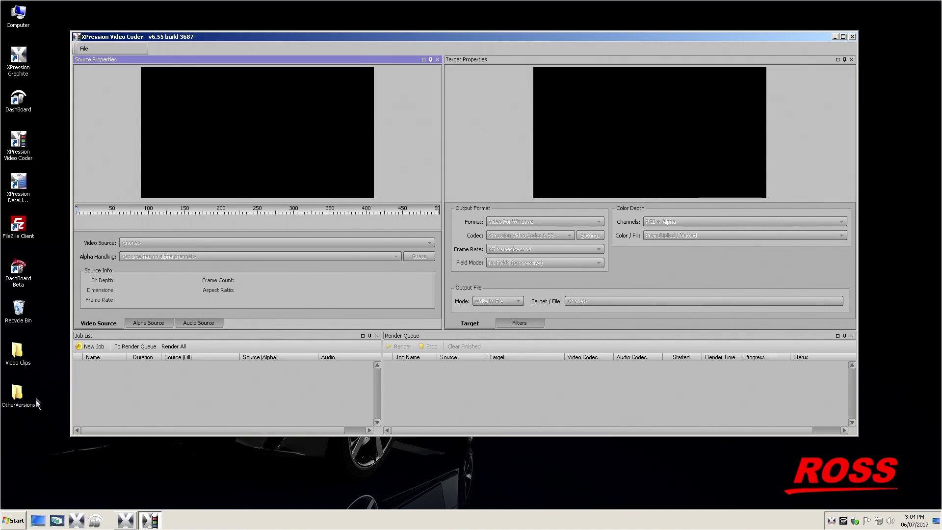
double_click(16, 360)
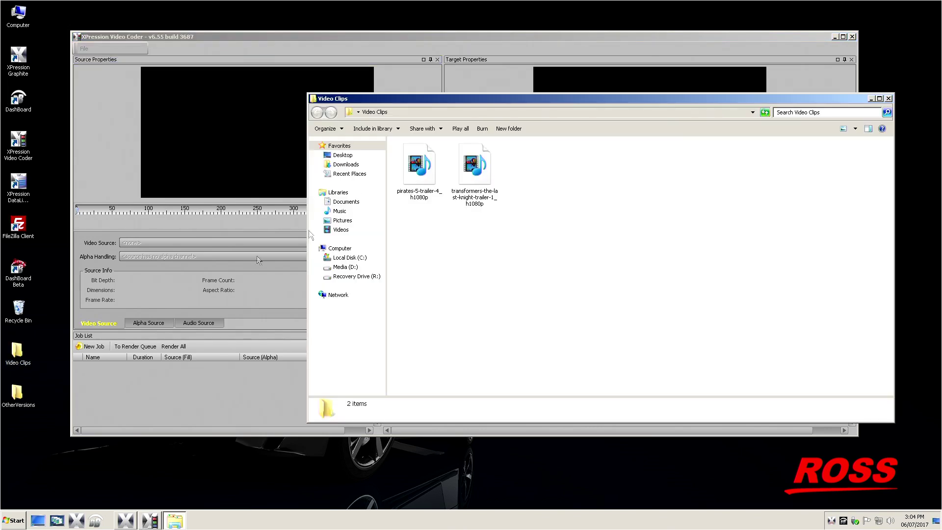
right_click(425, 175)
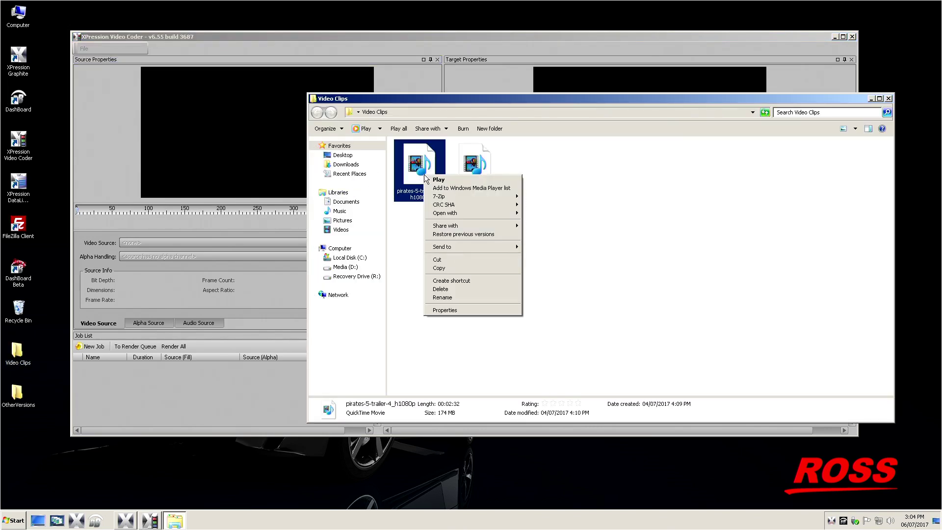
mouse_move(493, 203)
click(581, 157)
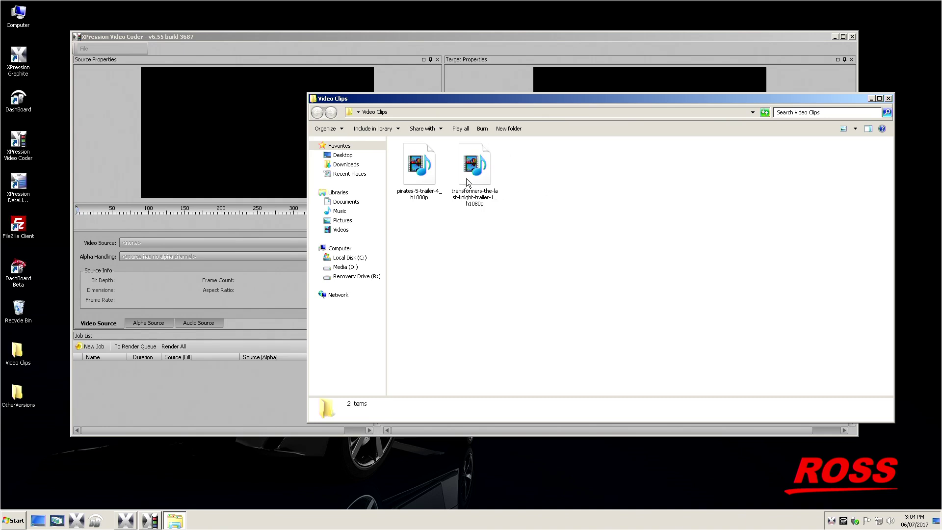
right_click(422, 181)
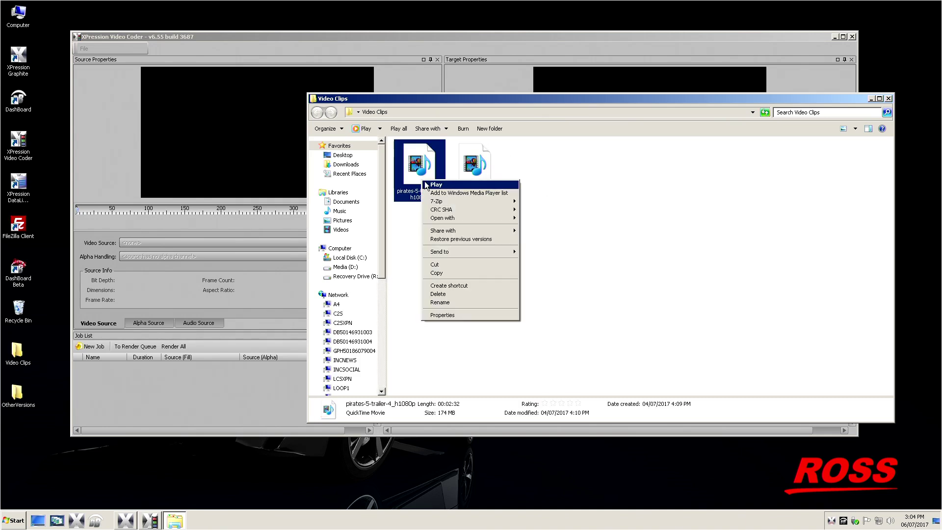
mouse_move(451, 203)
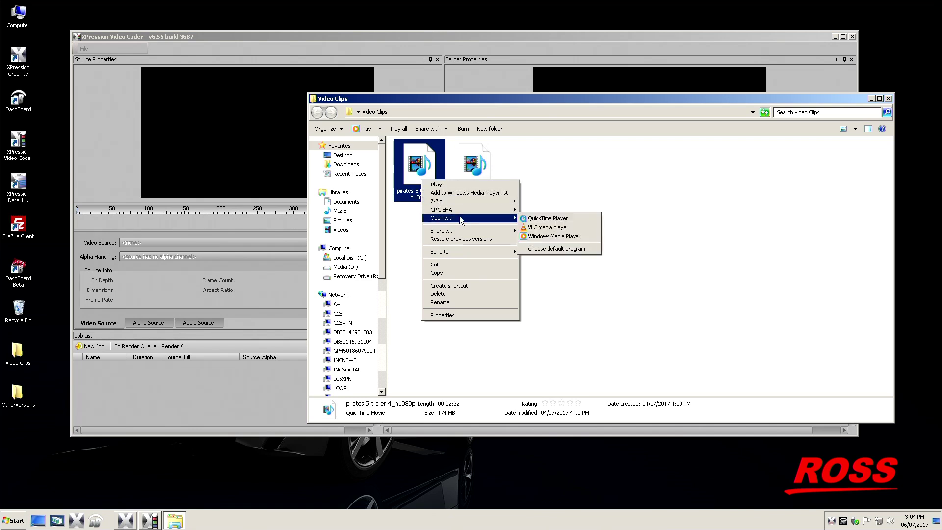
click(542, 219)
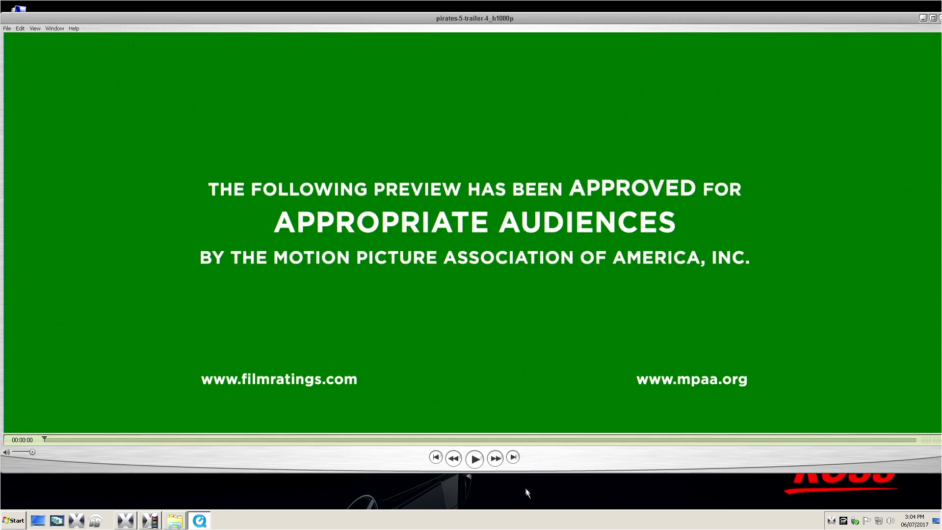
Play the pirates trailer, skipping ahead to about 30 seconds, and close the player and the Video Clips folder
click(475, 459)
drag(52, 437, 217, 438)
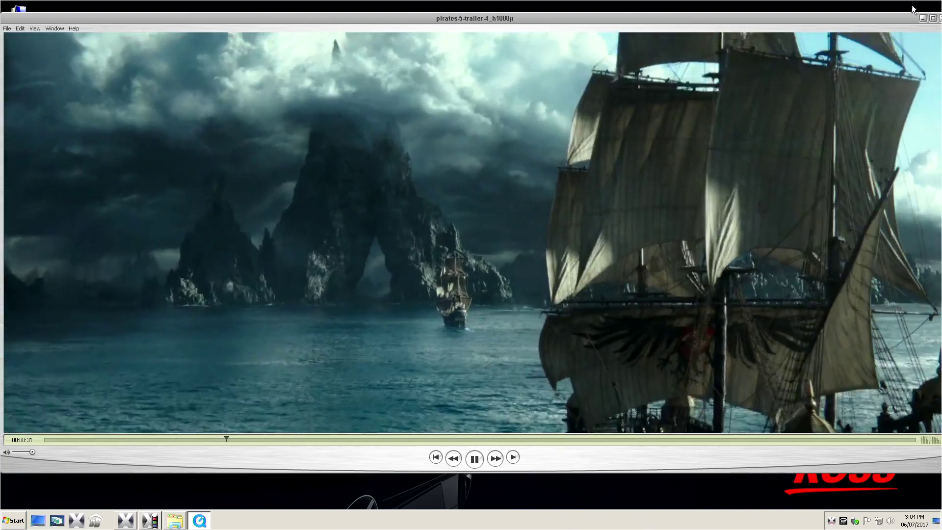
click(932, 18)
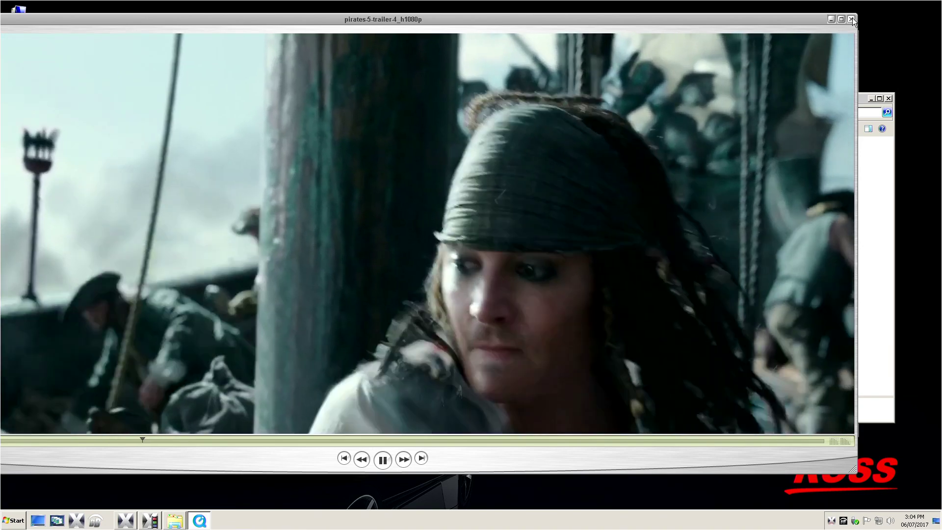
click(851, 20)
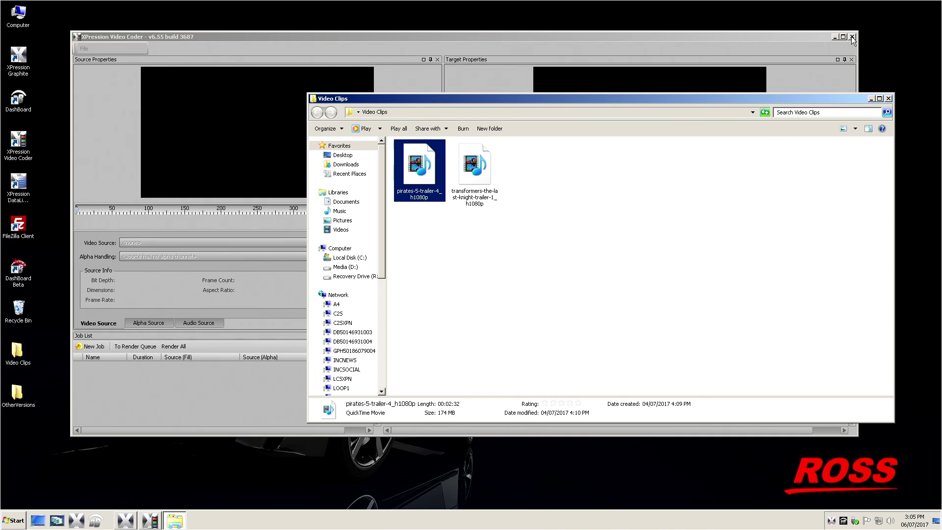
click(888, 99)
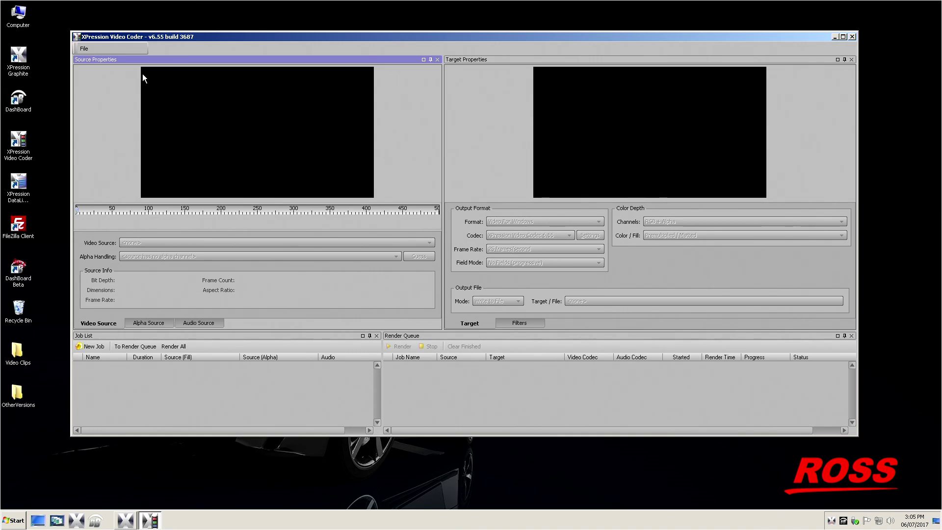
Create a new encoding job with pirates-5-trailer-4_h1080p from the Video Clips folder as its video source
click(85, 49)
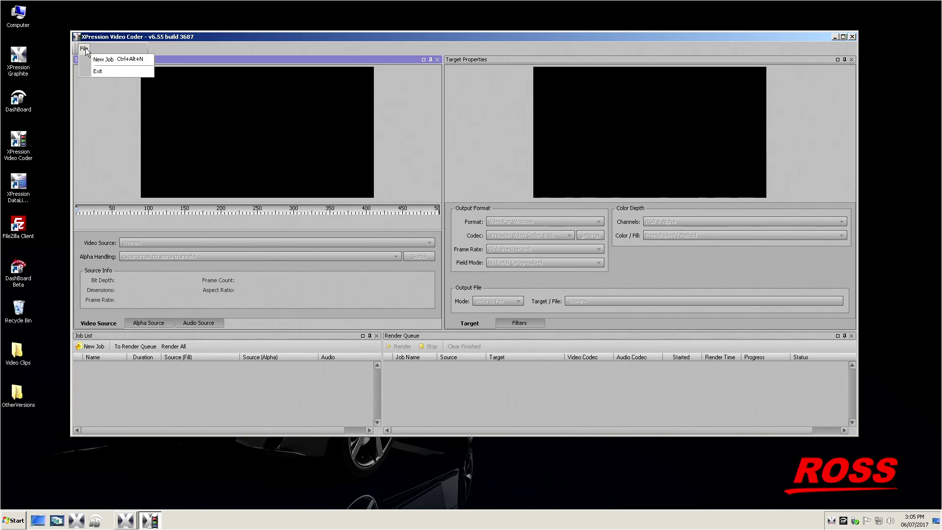
click(109, 60)
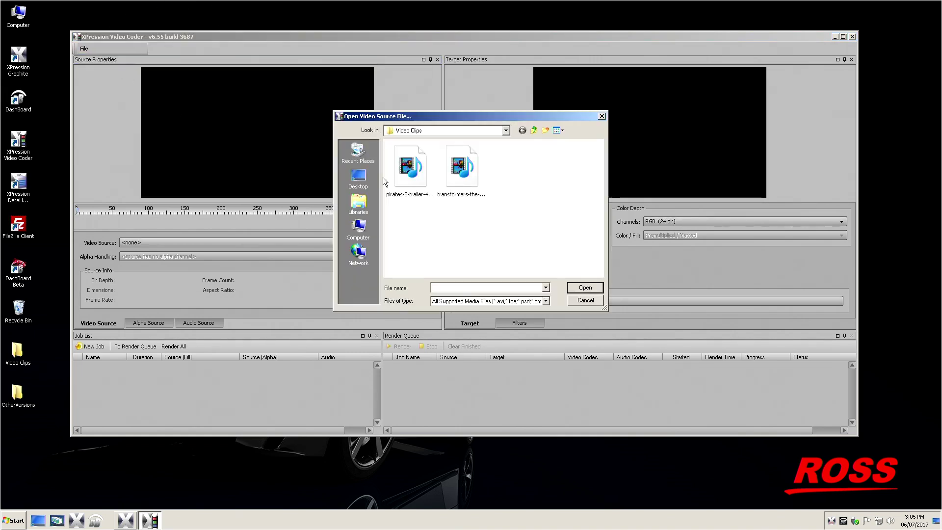
click(411, 135)
click(413, 189)
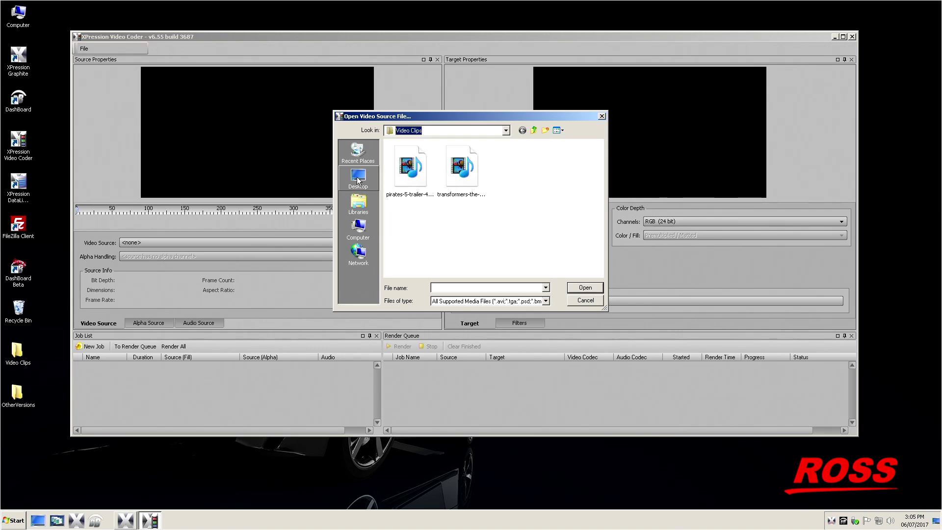
click(406, 172)
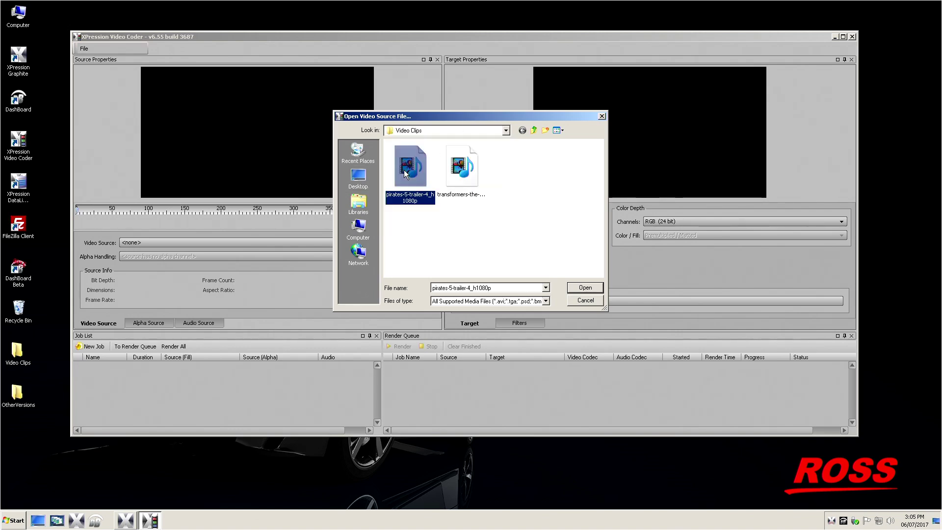
double_click(405, 172)
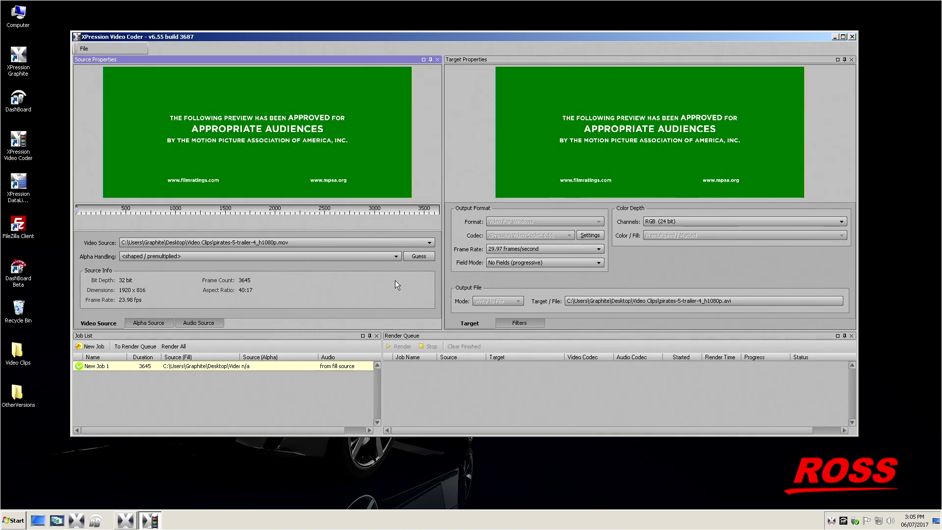
Set the pirates job's alpha handling to Ignore, accept the codec settings, and choose RGB (24 bit) channels
click(372, 254)
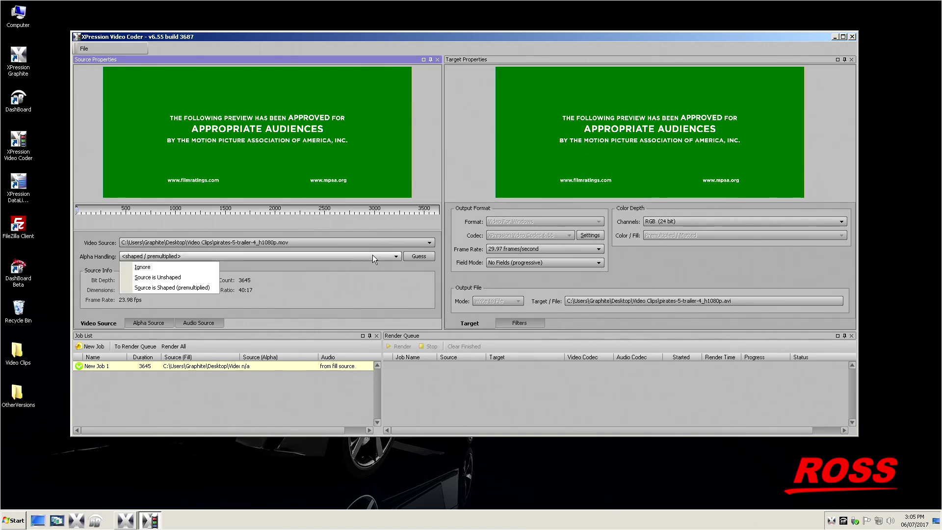
click(191, 268)
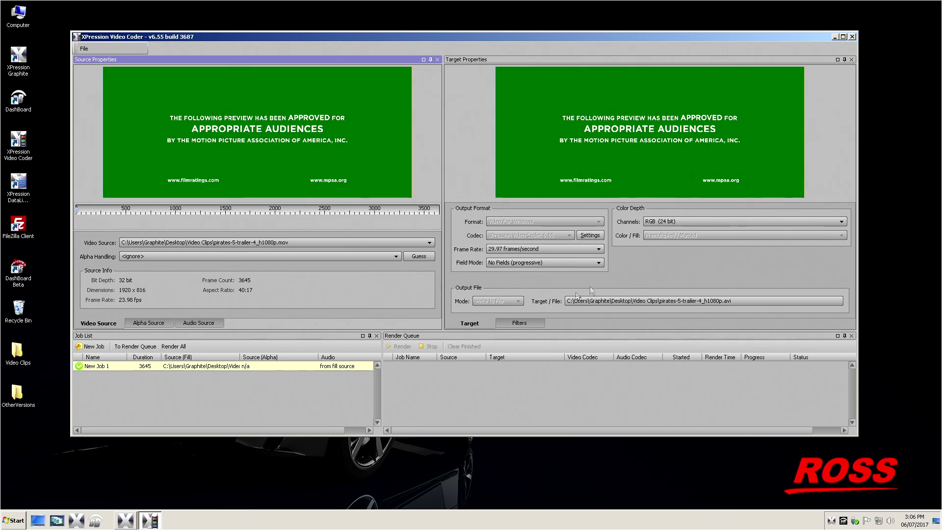
click(590, 234)
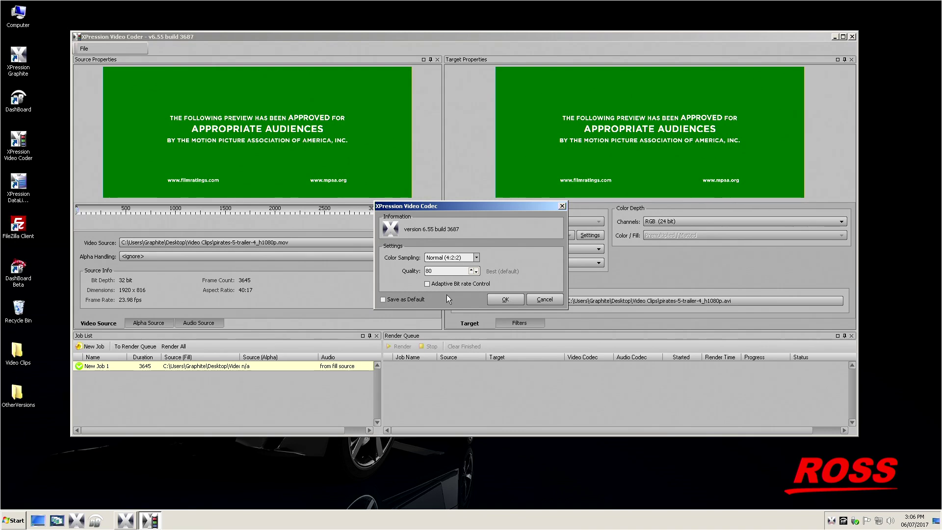
click(505, 300)
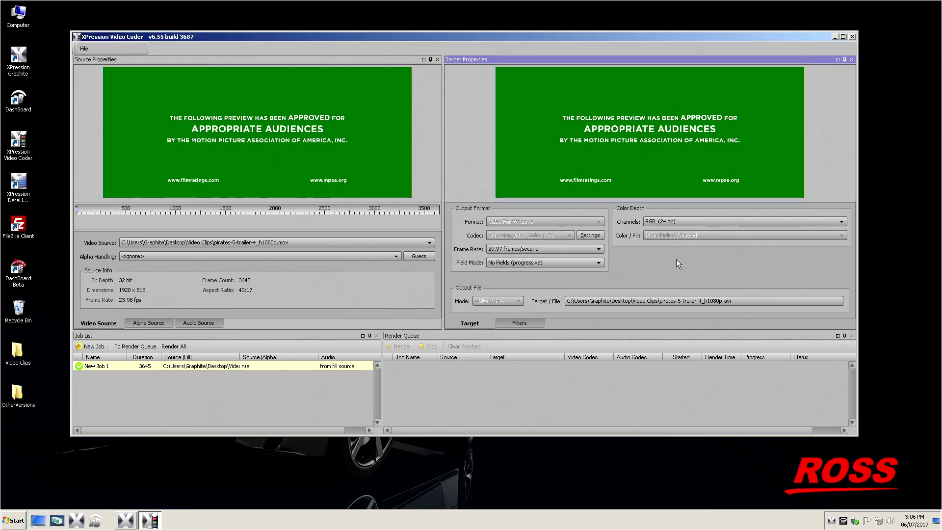
click(684, 222)
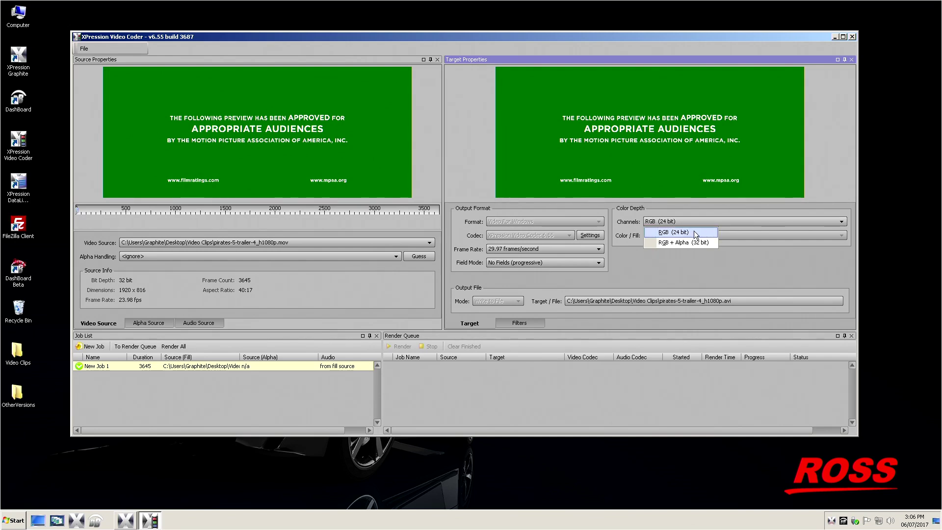
click(694, 231)
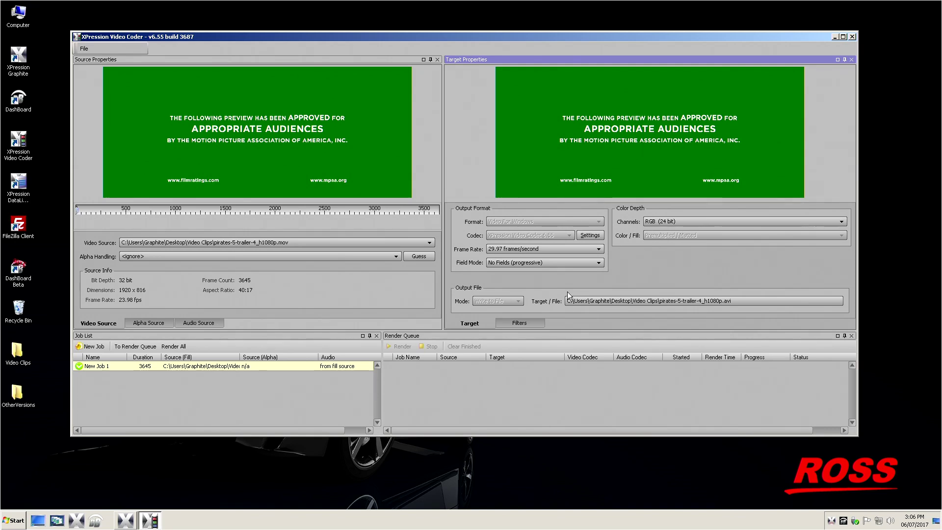
Shorten the pirates job's output file name to pirates in the Video Clips folder, and send the job to the render queue
double_click(687, 301)
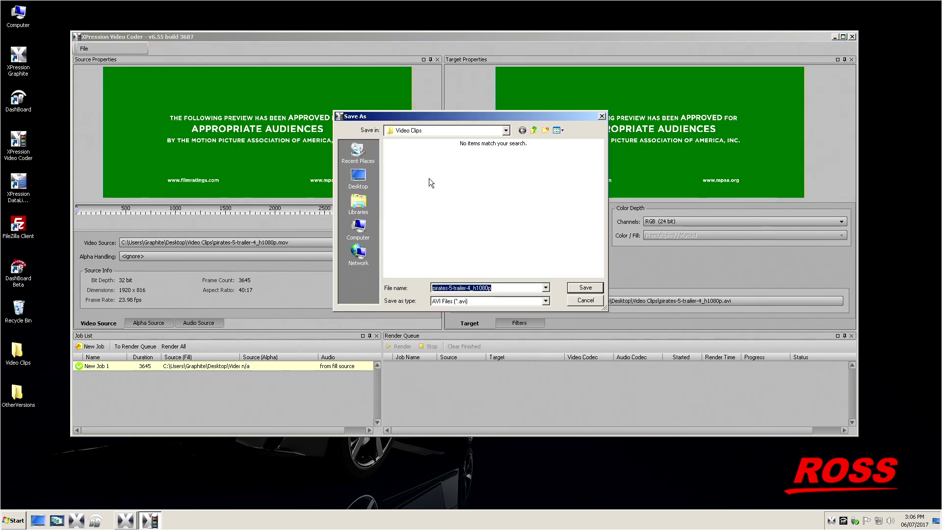
click(489, 290)
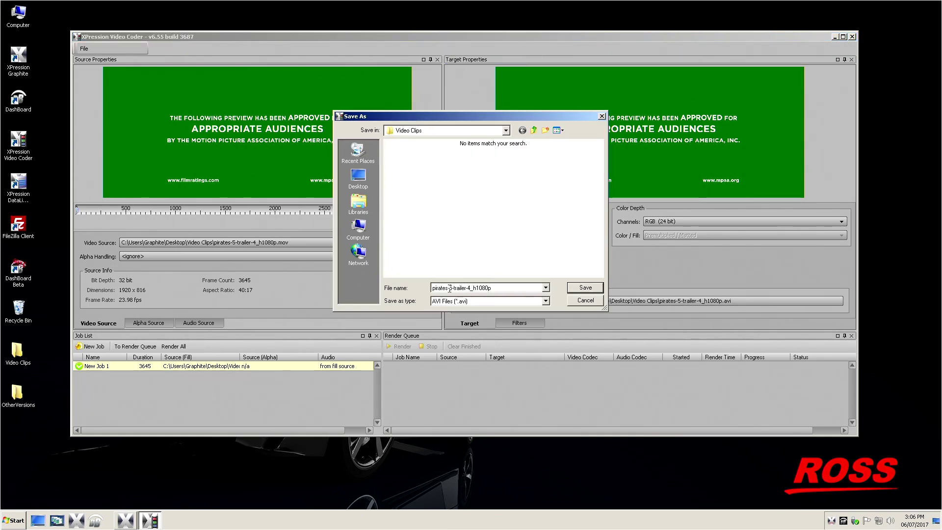
drag(449, 289, 539, 288)
key(BackSpace)
click(528, 250)
click(580, 288)
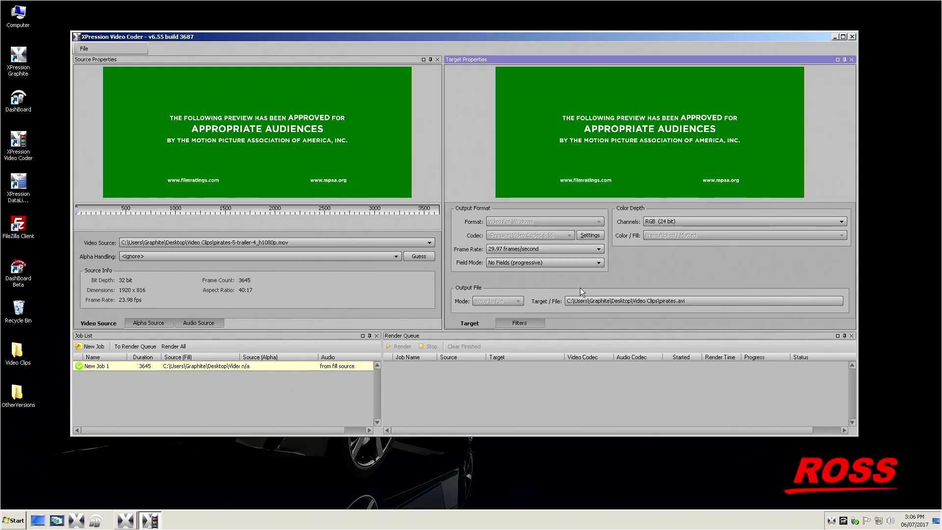
click(135, 346)
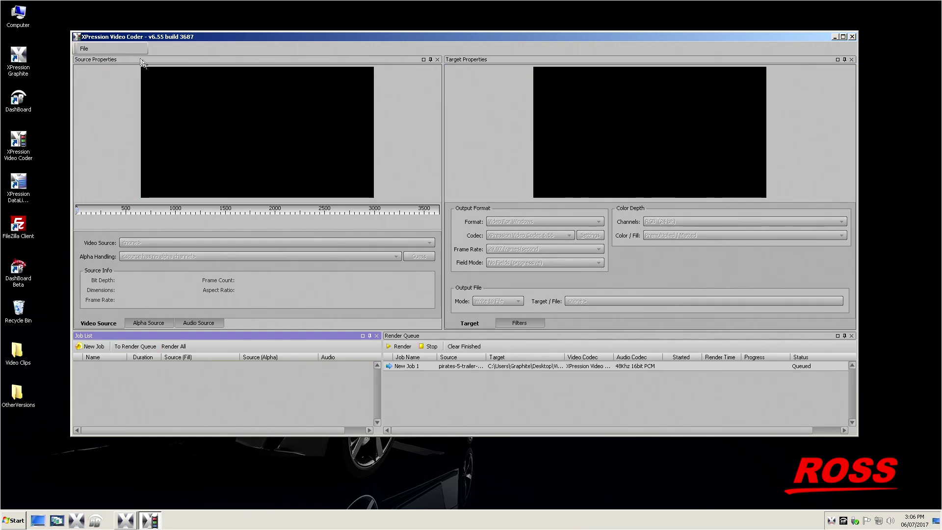
Create a new job from transformers-the-last-knight-trailer-1_h1080p with its alpha handling set to Ignore
click(84, 49)
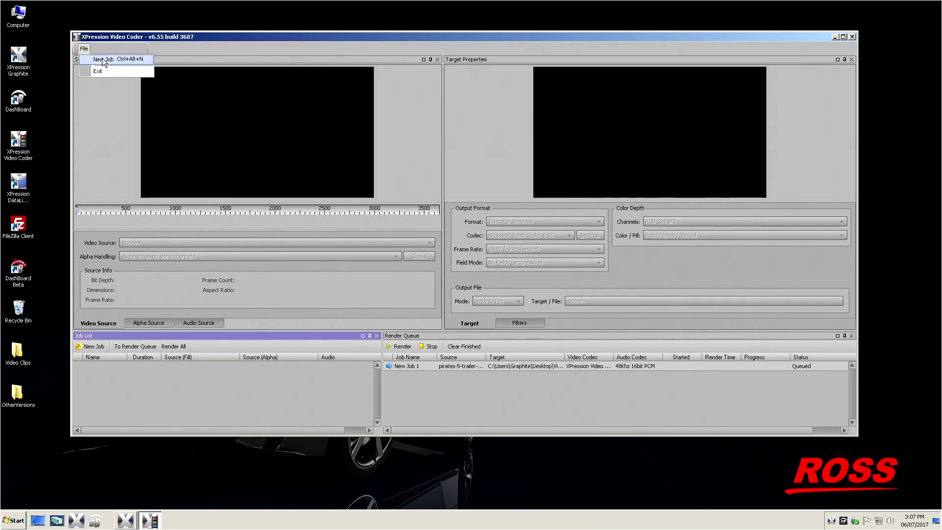
click(103, 59)
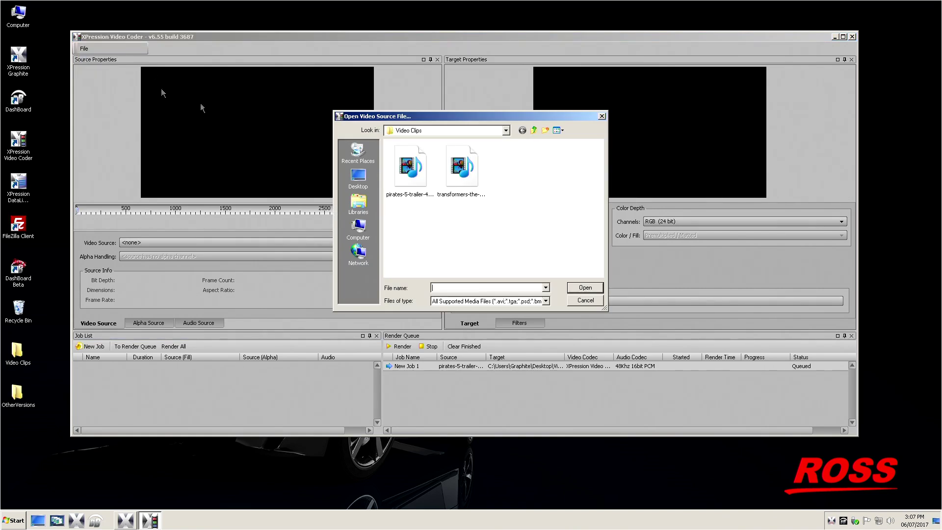
double_click(459, 166)
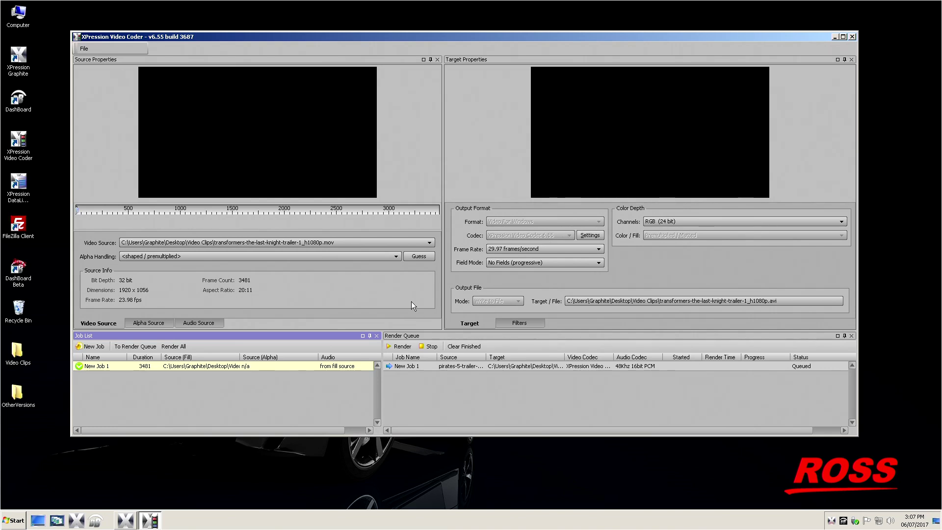
click(320, 256)
click(212, 267)
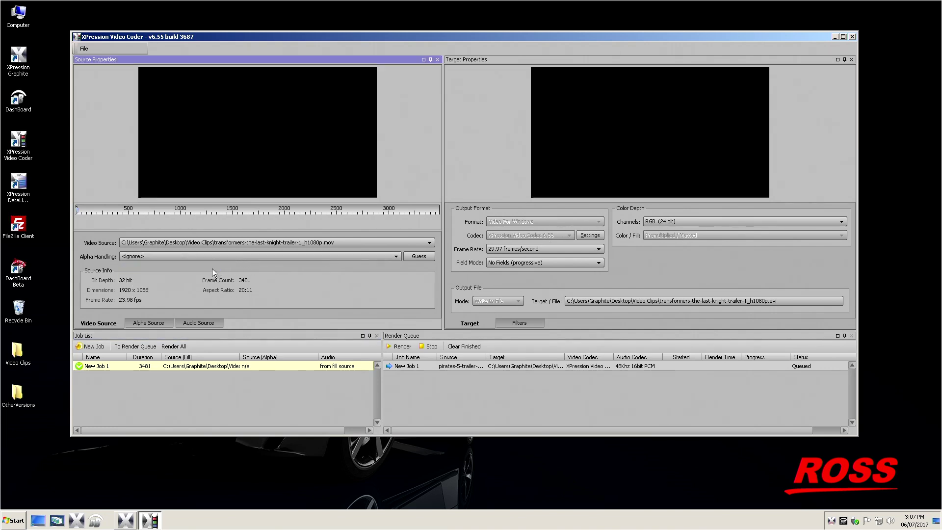
Save the second job's output file as transformers in the Video Clips folder, and send the job to the render queue
click(618, 300)
drag(460, 287, 554, 293)
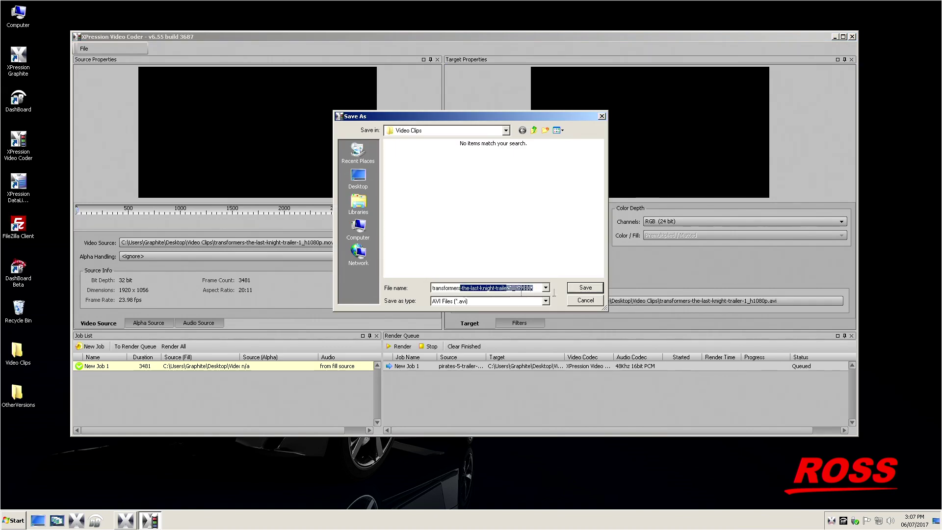
key(BackSpace)
click(585, 288)
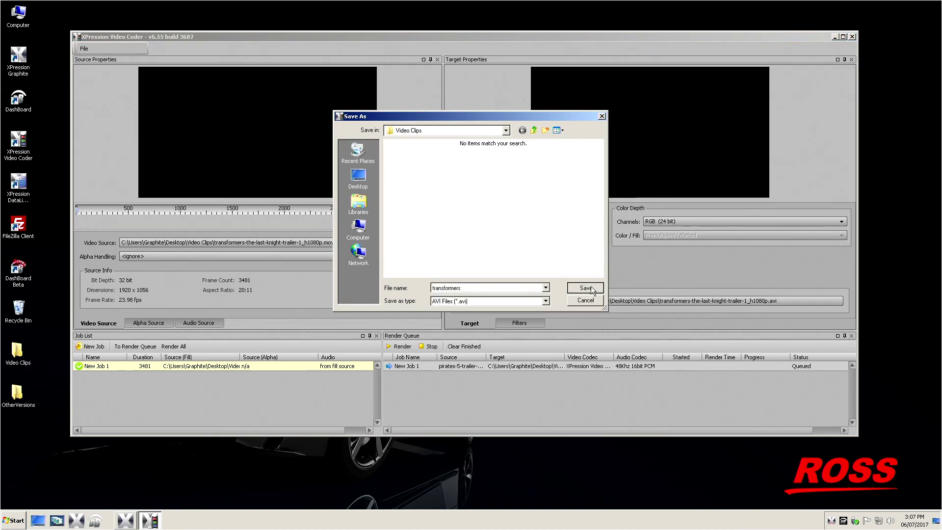
click(131, 346)
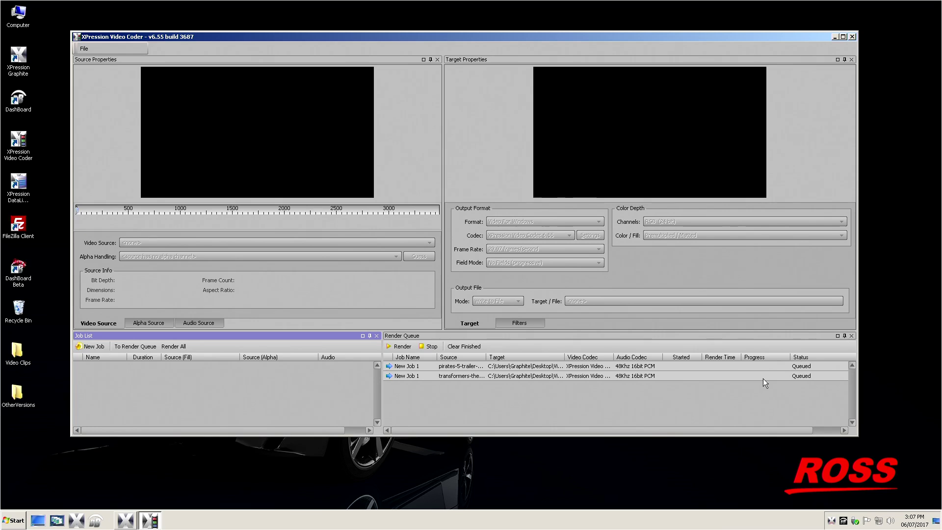
Render the two queued trailer jobs, and clear the finished jobs from the render queue
click(400, 346)
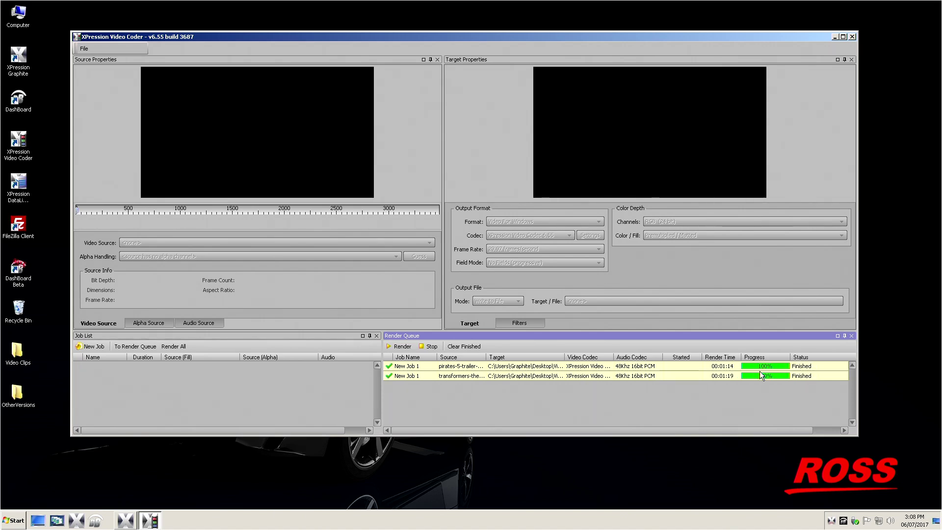
click(464, 347)
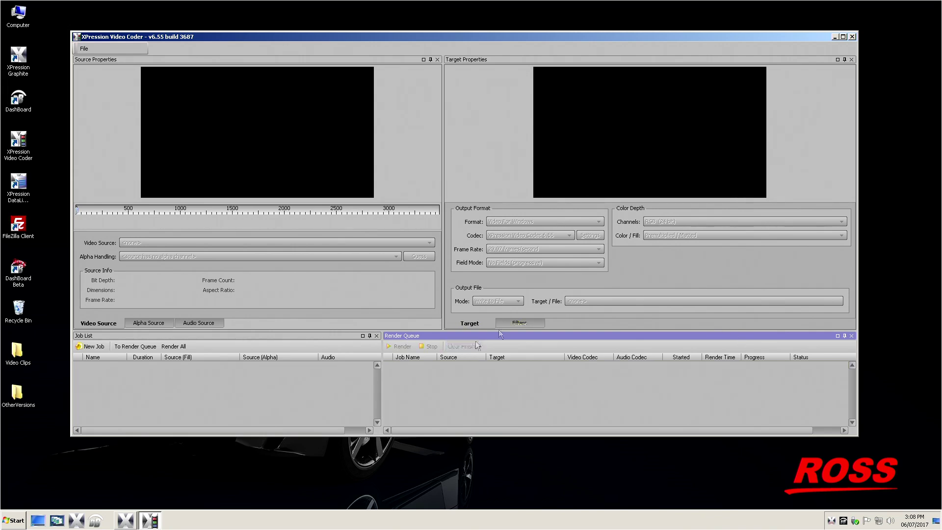
Close the Video Coder, switch to XPression Graphite, and list the converted files in the Record Client's Video Clips folder
click(855, 37)
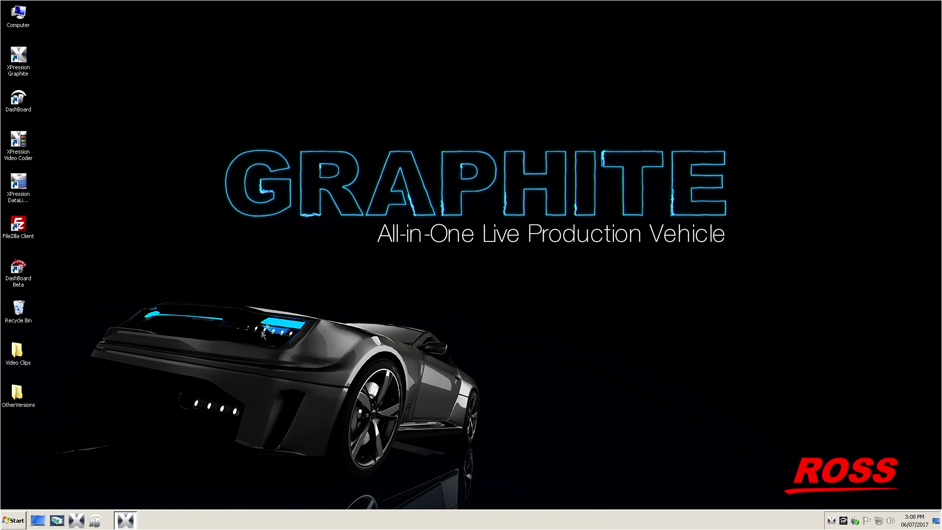
click(127, 524)
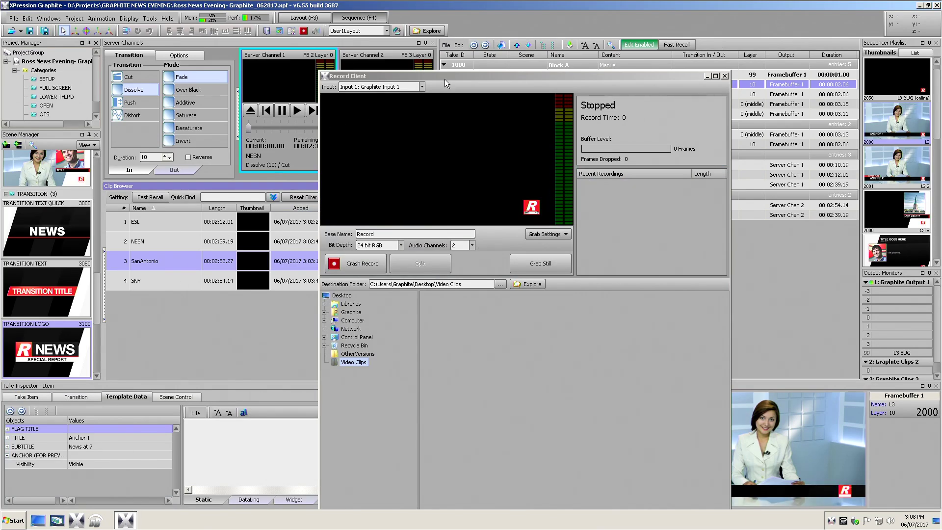
drag(444, 75, 350, 43)
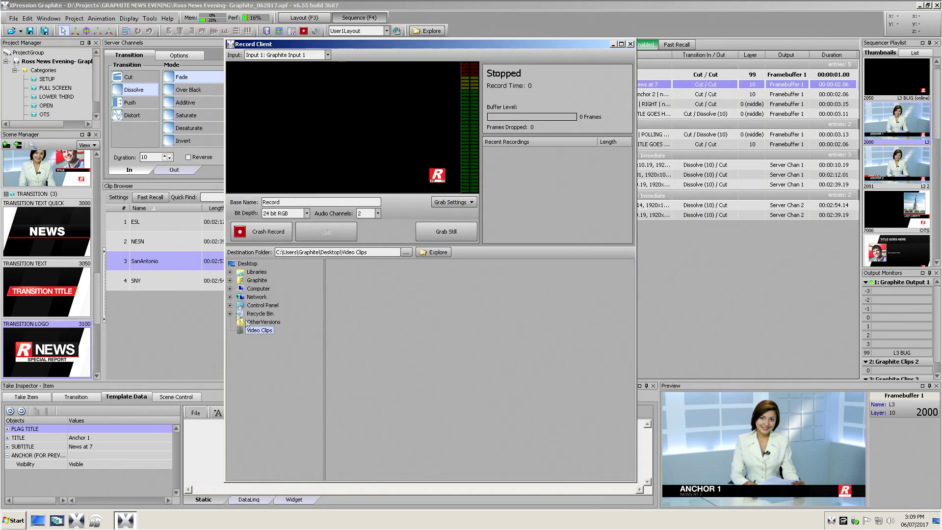
click(262, 330)
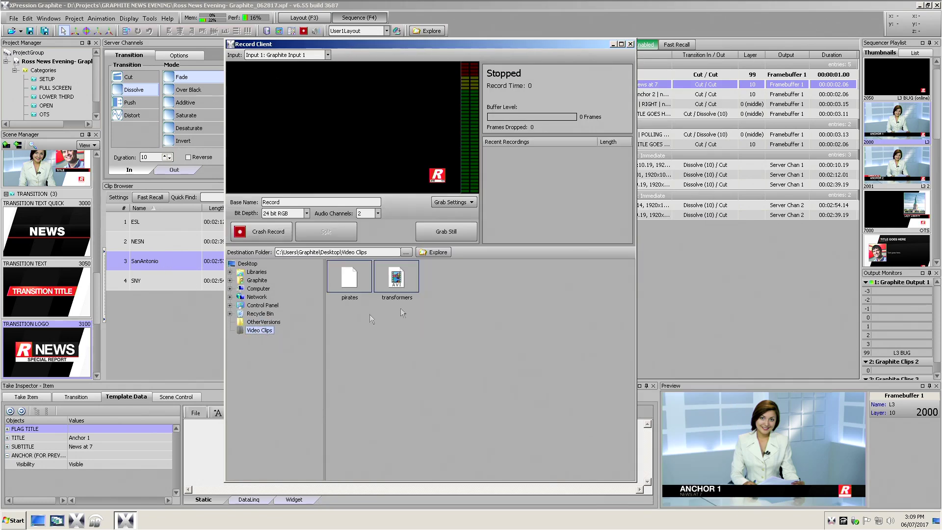
Transfer the pirates clip from the Video Clips folder to the Clip Store
click(345, 285)
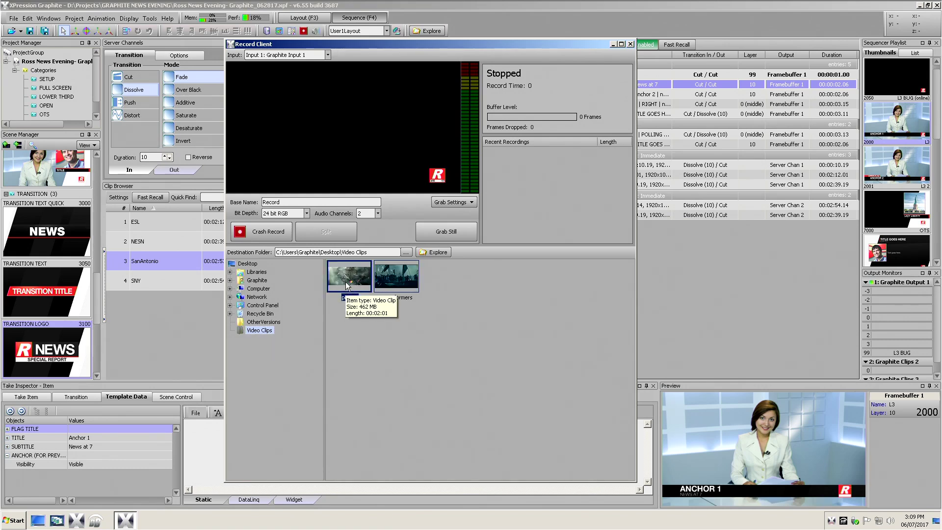
right_click(347, 284)
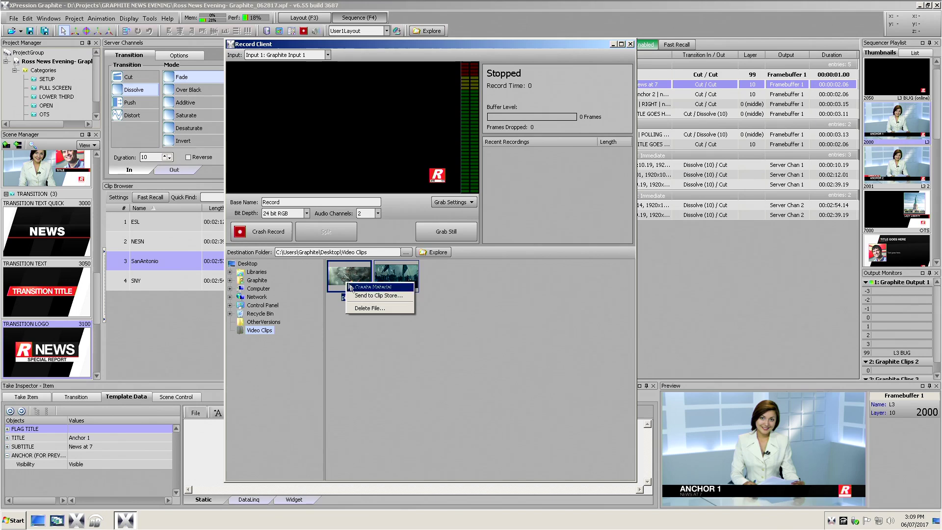
click(371, 295)
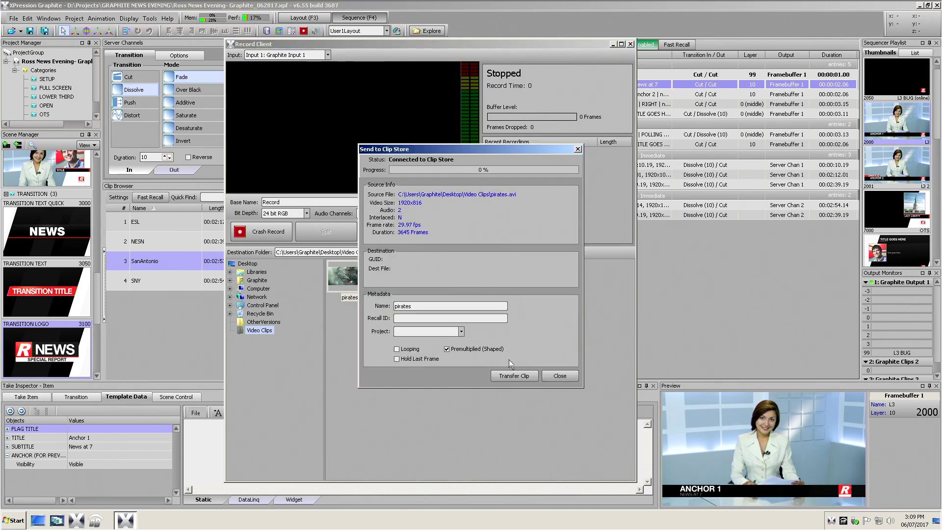
click(519, 373)
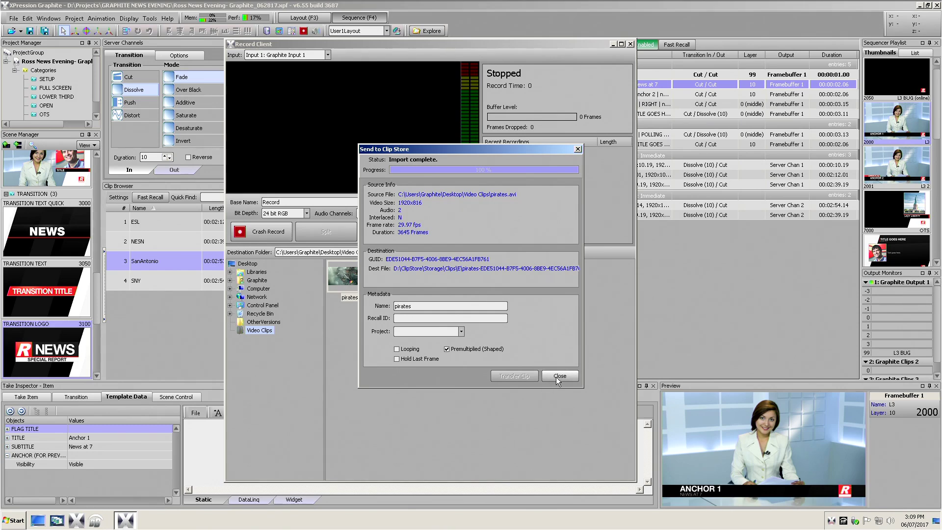
click(558, 376)
Transfer the transformers clip from the Video Clips folder to the Clip Store, and close the Record Client
click(398, 282)
right_click(399, 282)
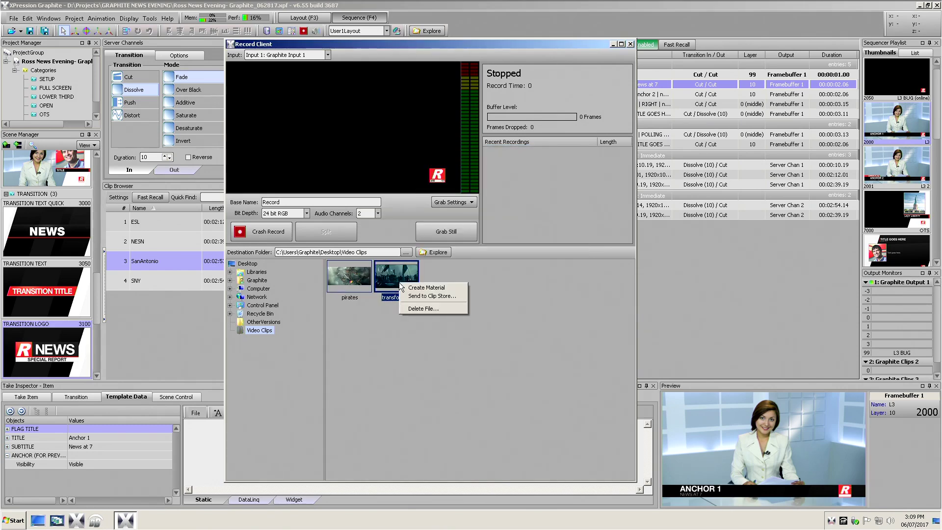
click(426, 297)
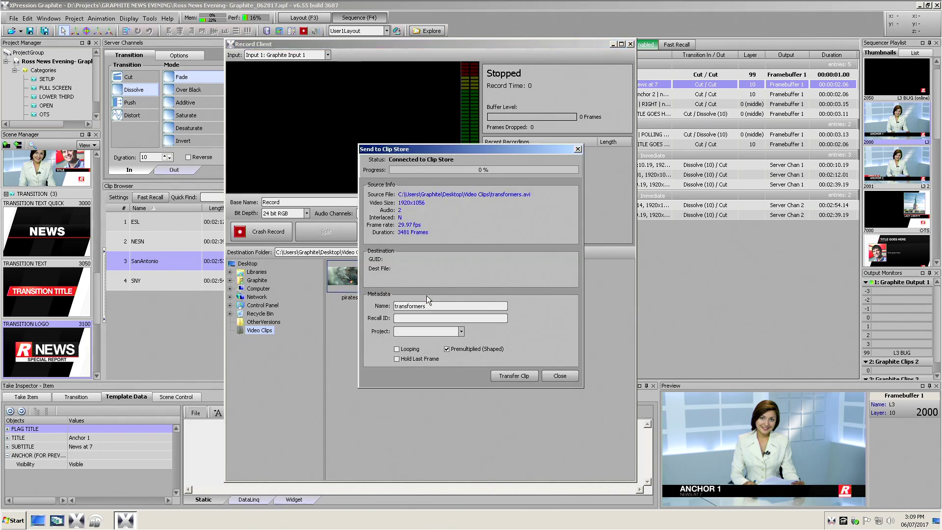
click(517, 377)
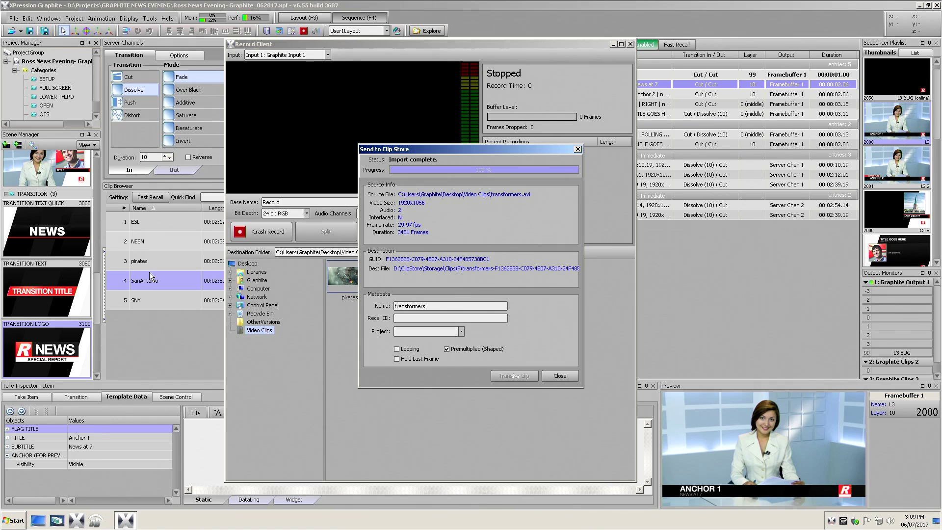
click(553, 377)
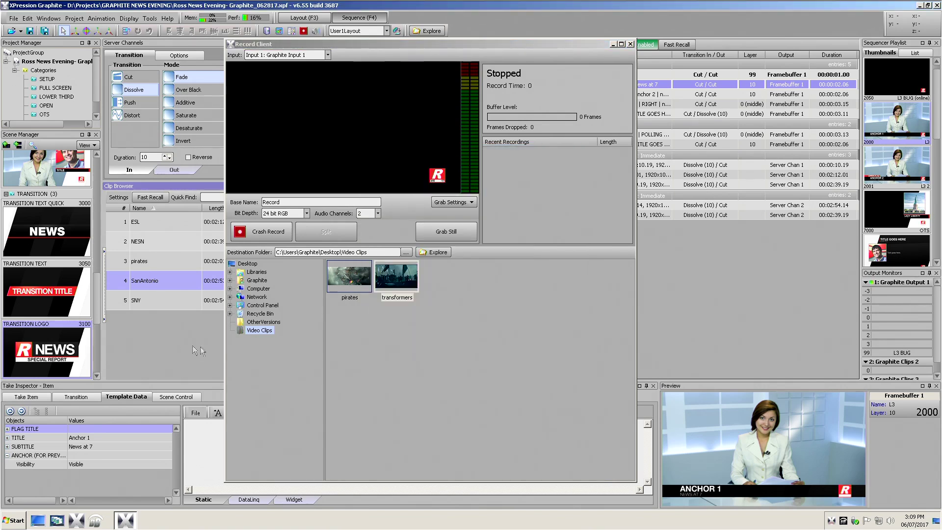
click(631, 44)
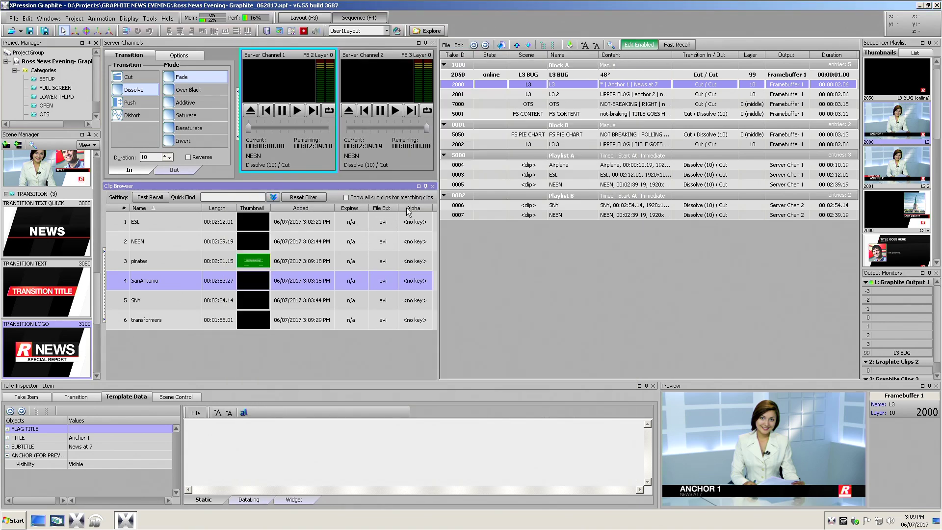
Sort the Clip Browser list by date added, newest first
click(301, 209)
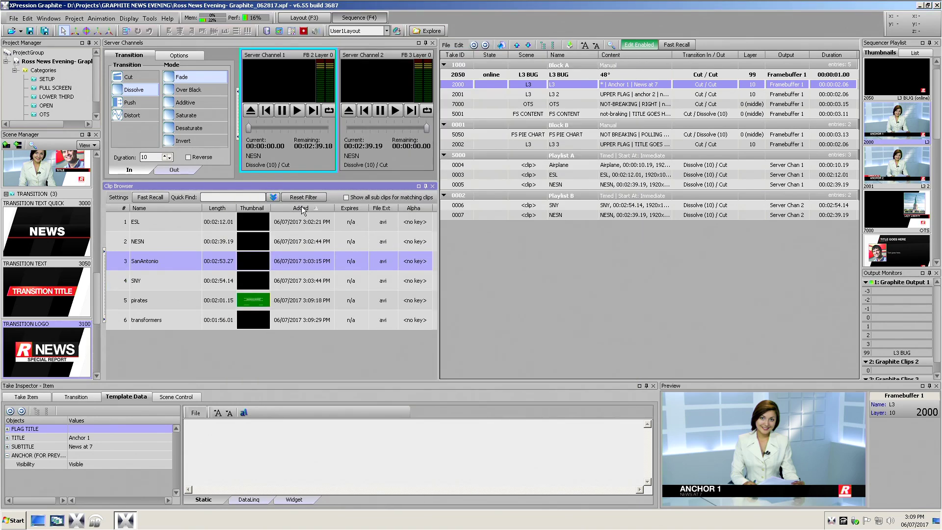
click(302, 209)
click(178, 206)
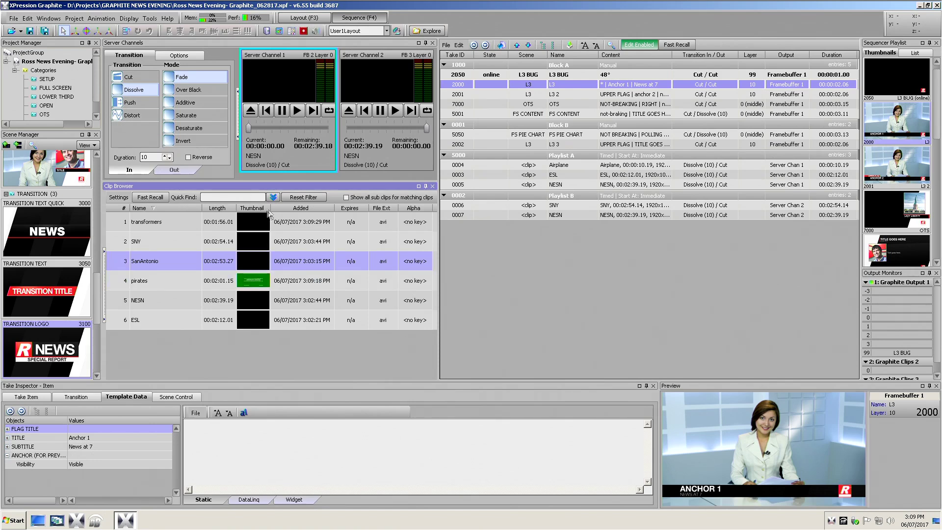
click(292, 210)
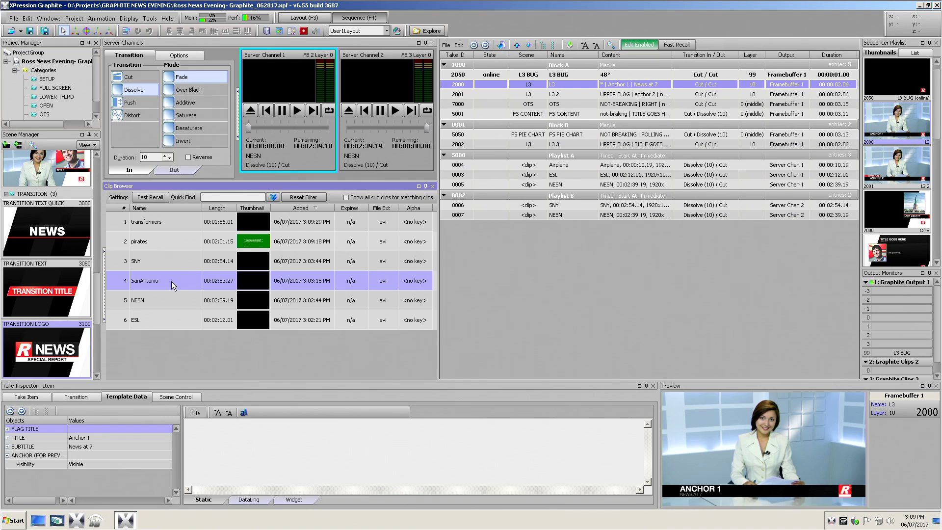
Load the transformers clip into Server Channel 1 and play it
click(184, 221)
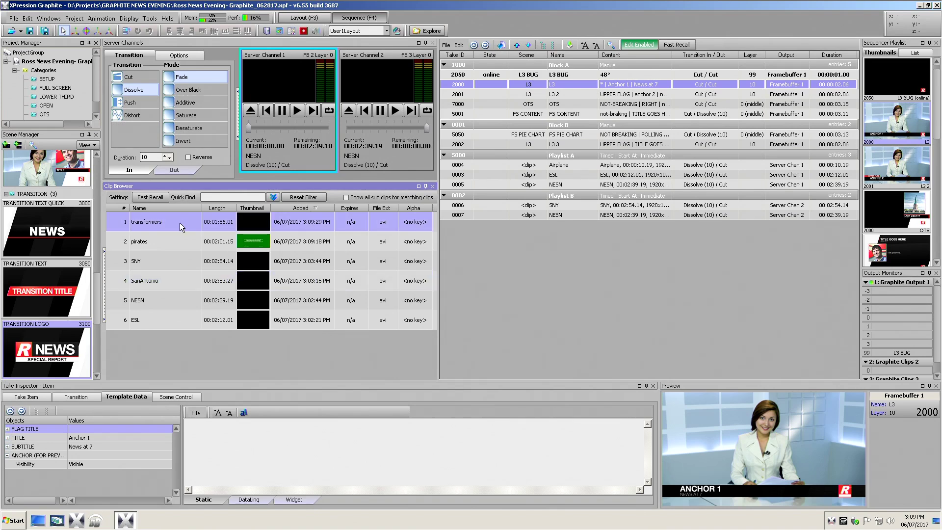
drag(180, 222, 270, 95)
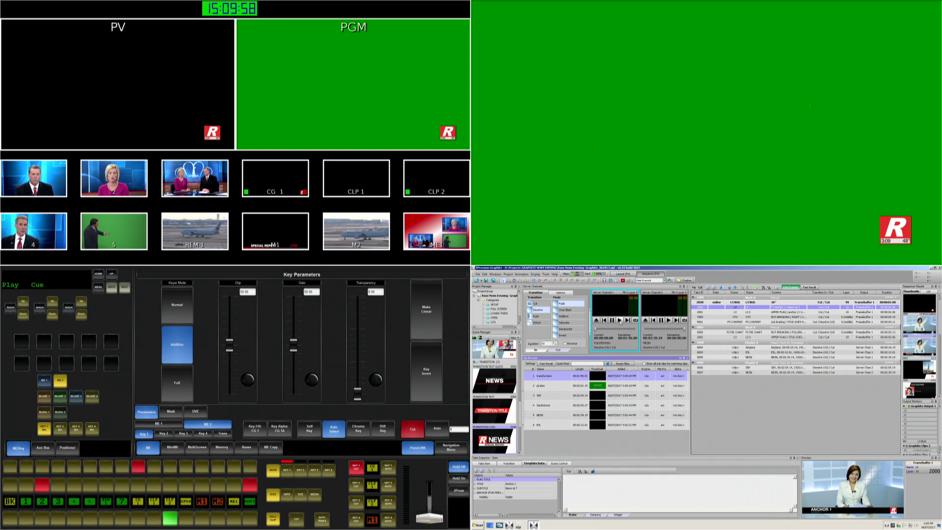
click(620, 320)
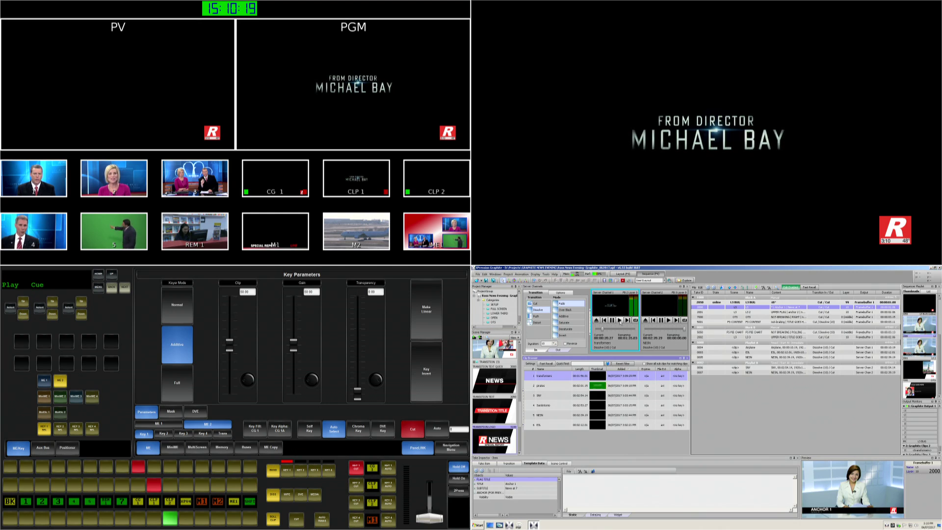
Put REM 1 on program and source 3 on preview, and skip the Server Channel 1 clip to its end
click(106, 485)
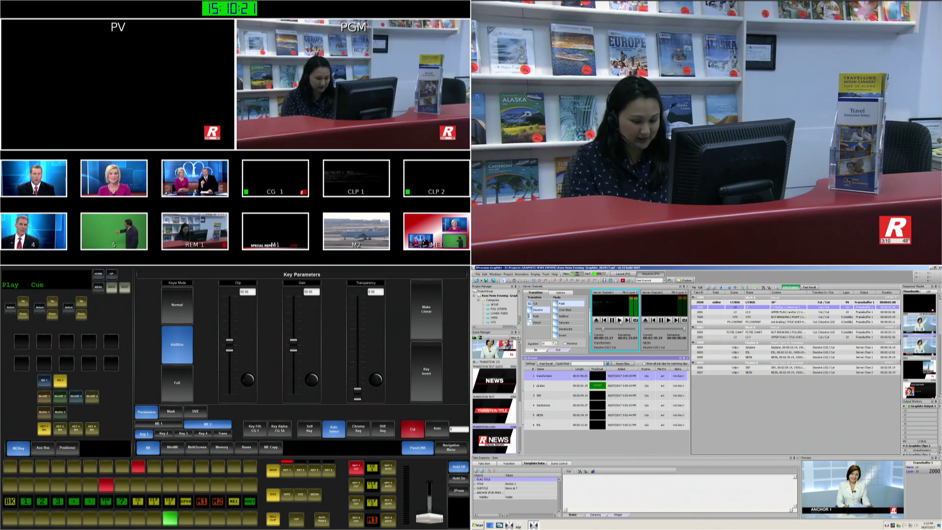
click(58, 518)
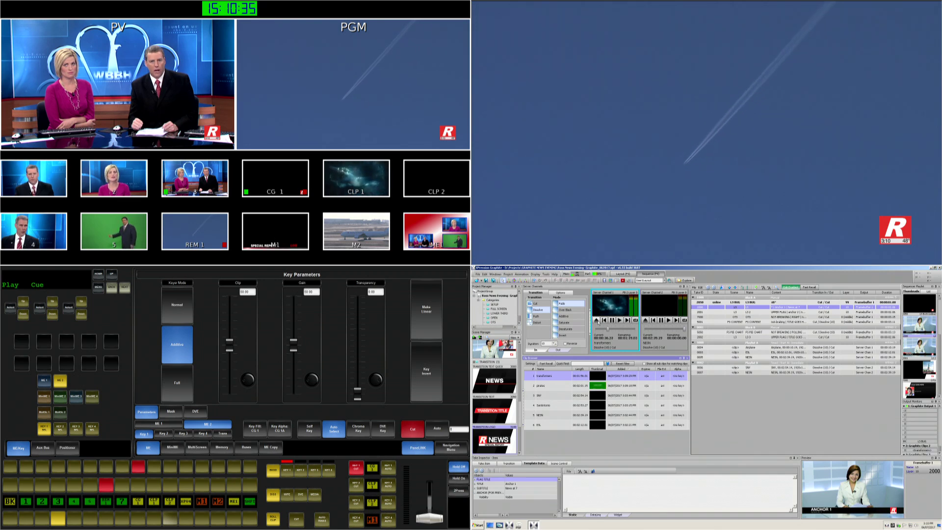
click(627, 320)
Open the Record Client, and reposition and enlarge its window over the XPression layout
click(623, 281)
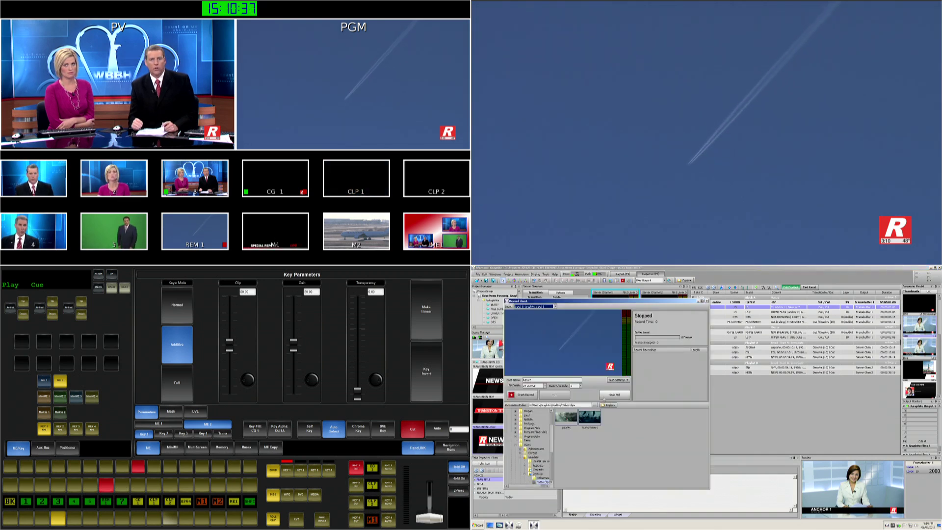
drag(586, 302, 606, 293)
drag(729, 479, 778, 510)
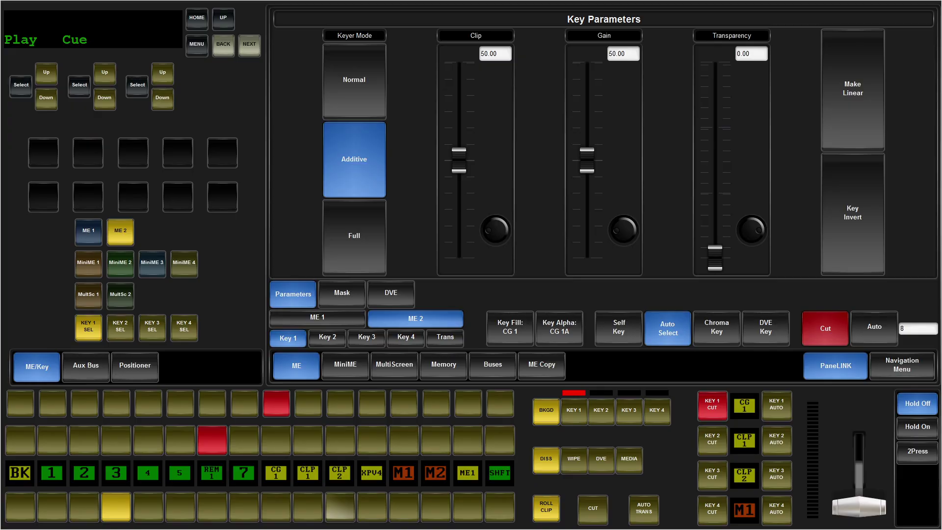
In the switcher control panel's output configuration, set the XPIn1V source to A11:AUX11
click(902, 365)
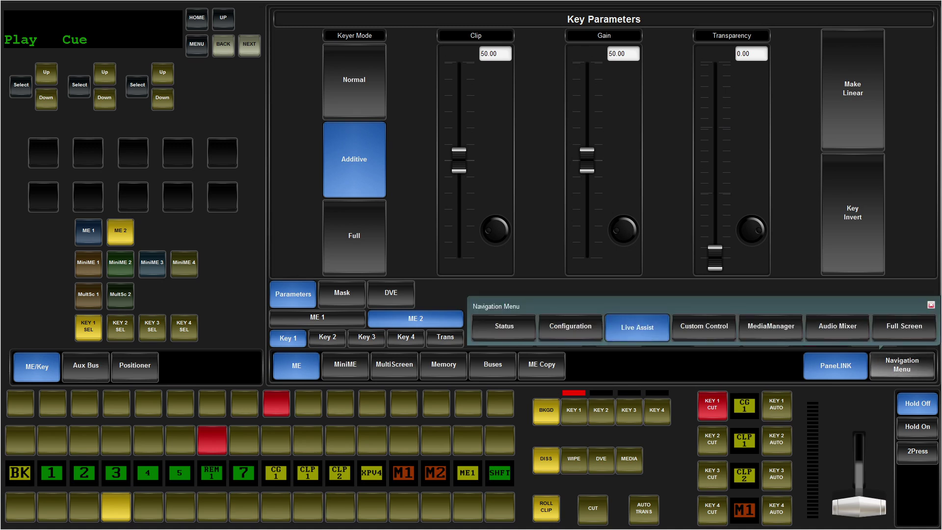
click(571, 326)
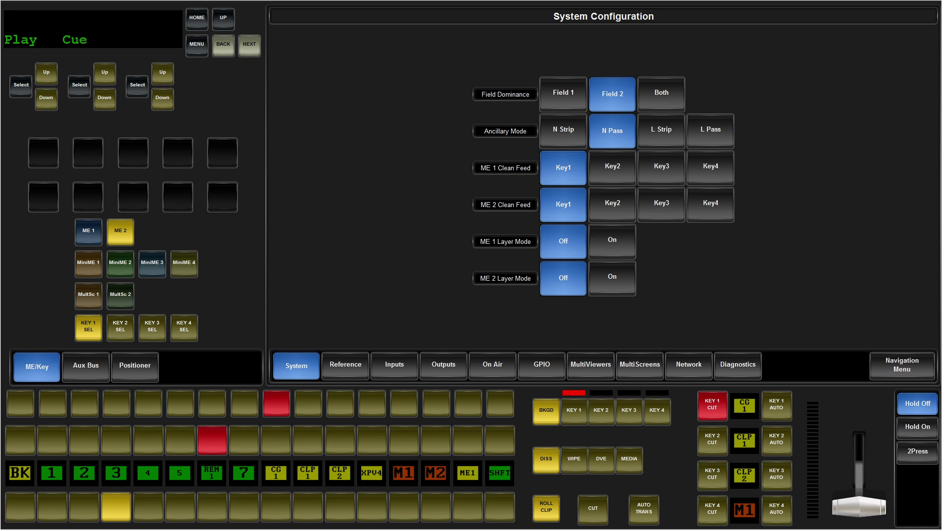
click(443, 365)
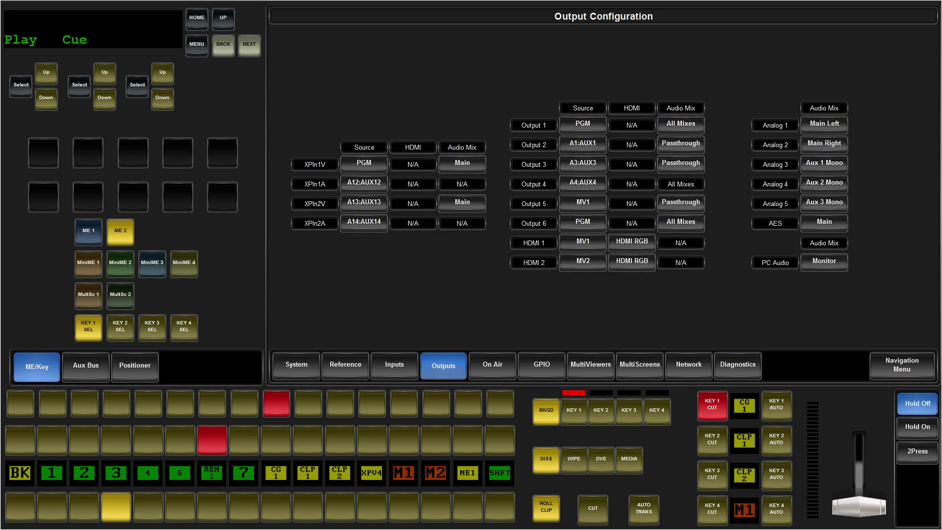
click(363, 163)
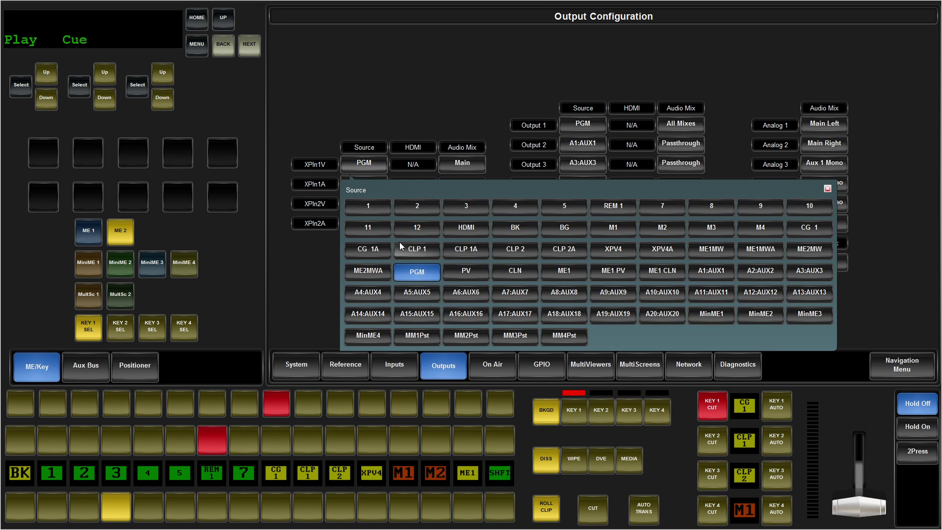
click(291, 276)
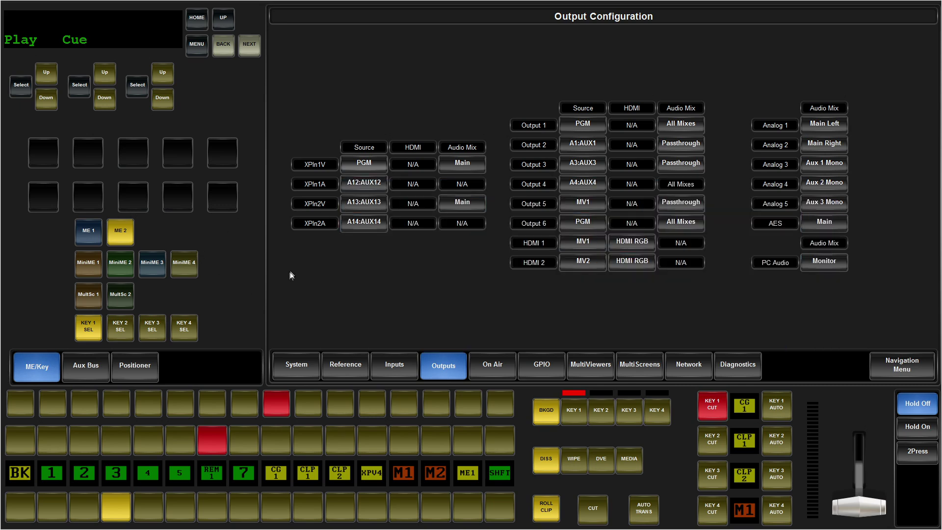
click(364, 164)
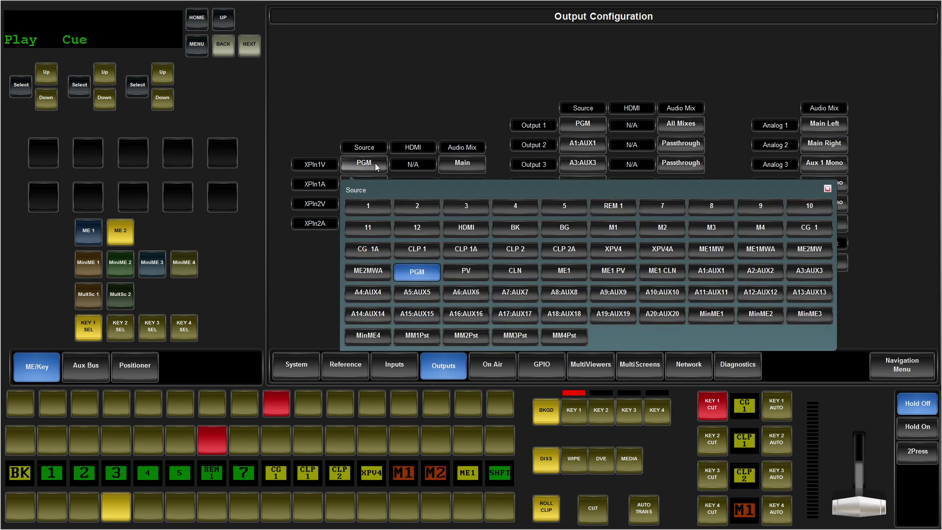
click(712, 294)
Set the audio mix of the XPIn1V and XPIn2V outputs to Passthrough
click(456, 170)
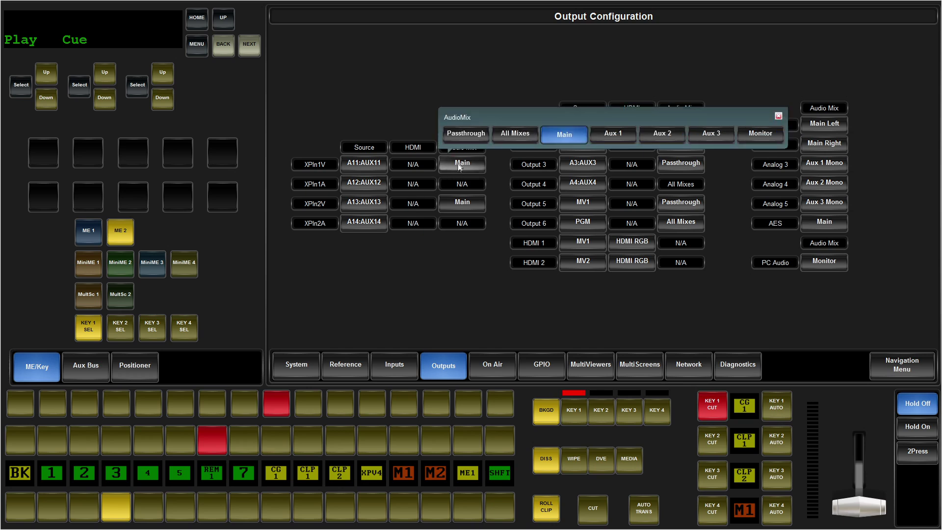
click(460, 138)
click(461, 212)
click(462, 177)
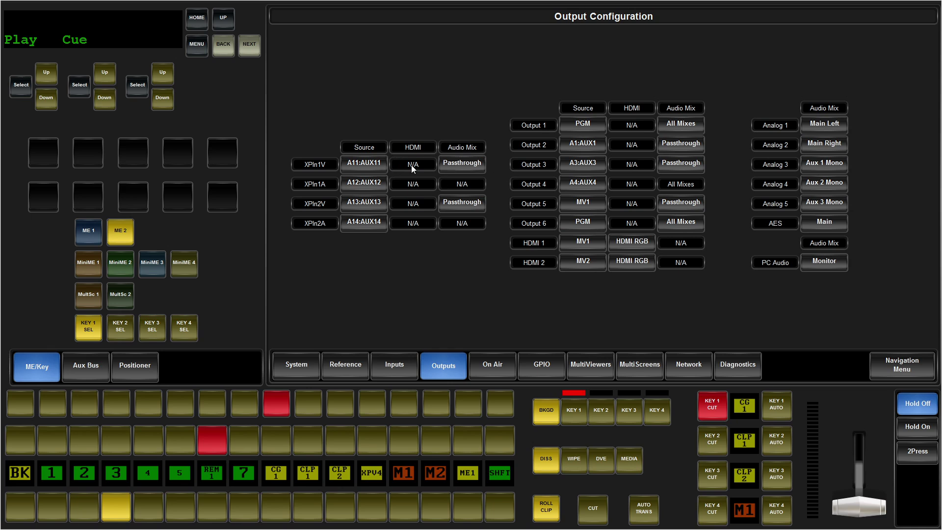
Select the Aux 11 bus and route source 5, REM 1 and source 5 again to it
click(88, 376)
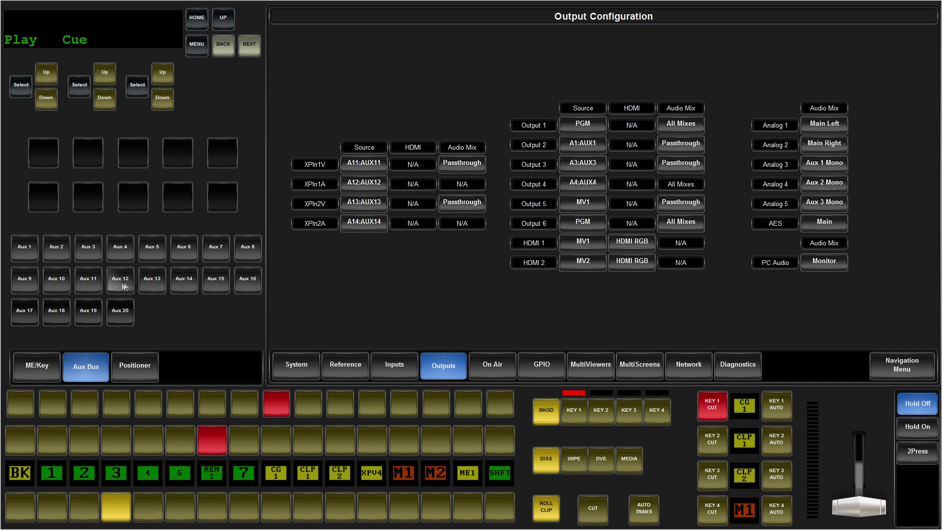
click(180, 400)
click(208, 402)
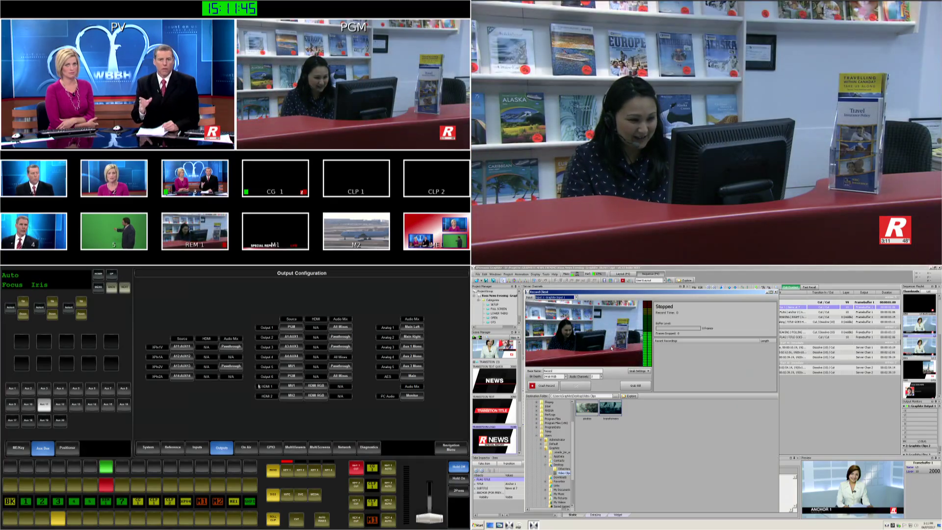
click(91, 467)
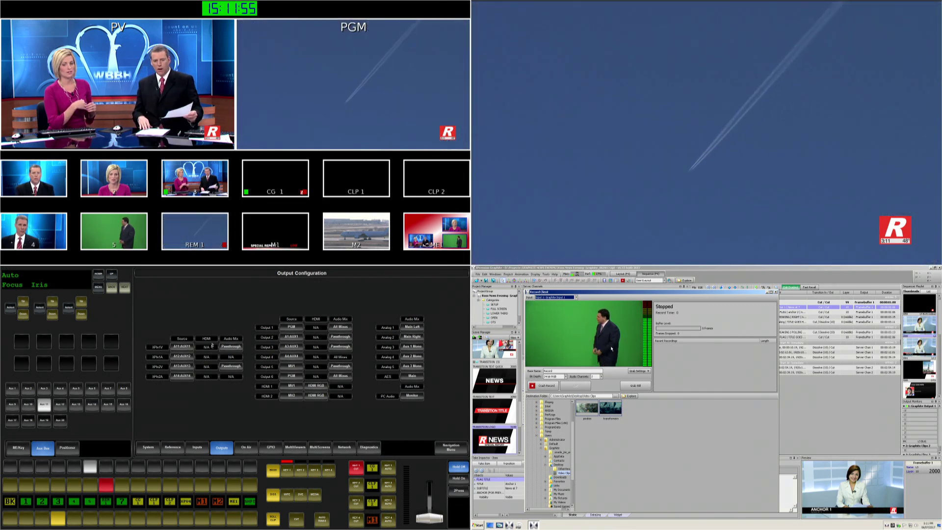
Try setting the XPIn1V source directly to REM 1, and switch the Aux 11 bus between REM 1 and source 4
click(181, 346)
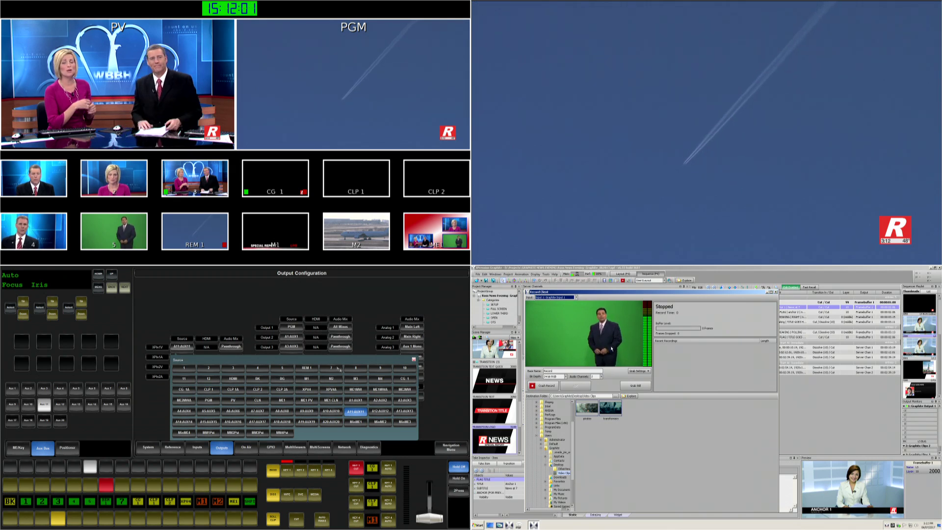
click(308, 368)
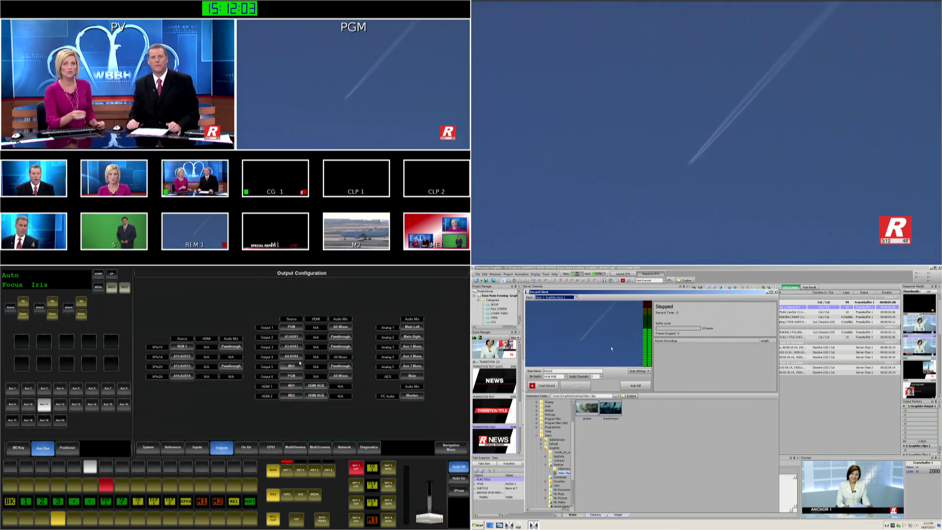
click(106, 467)
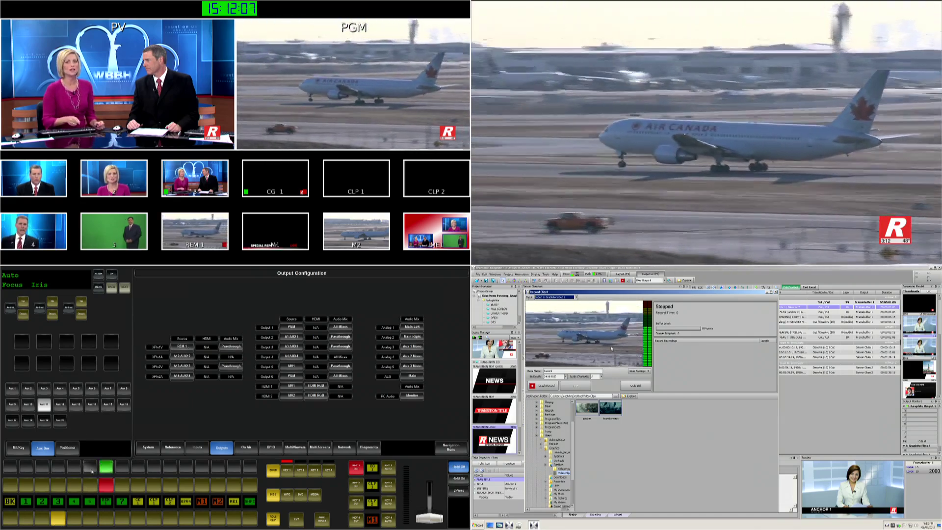
click(75, 467)
click(106, 467)
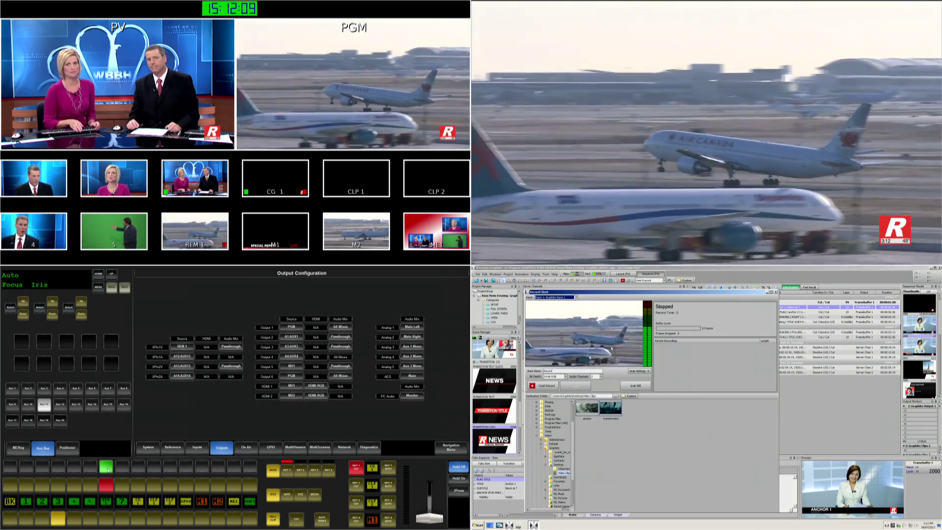
Set the XPIn1V source back to A11:AUX11, and route source 5 followed by REM 1 to the Aux 11 bus
click(173, 347)
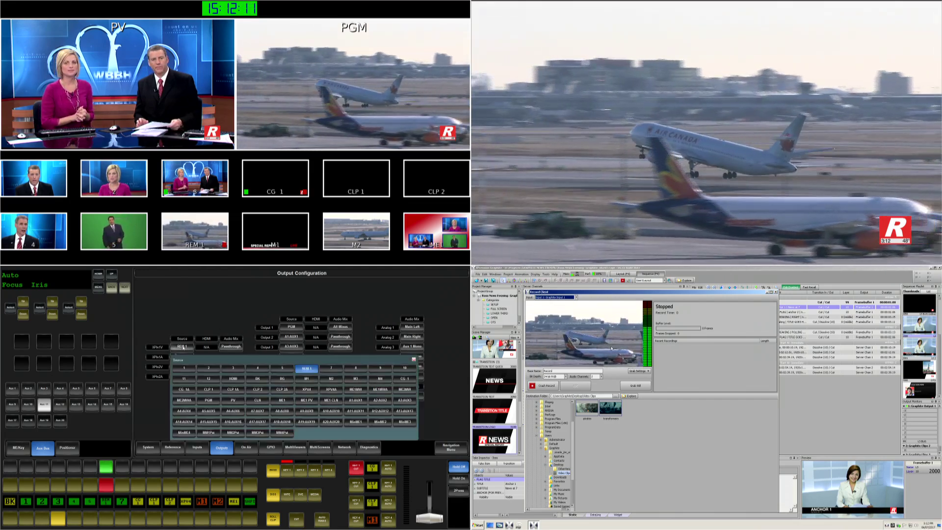
click(350, 410)
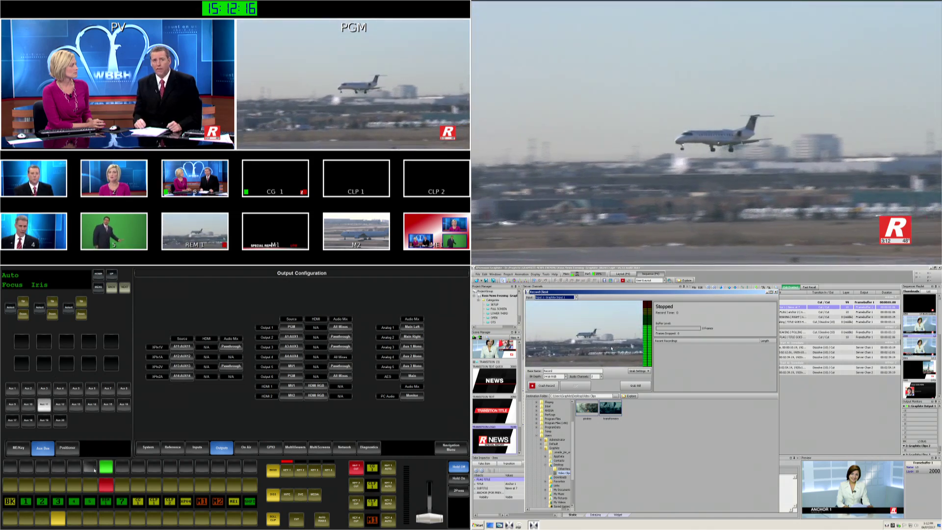
click(94, 469)
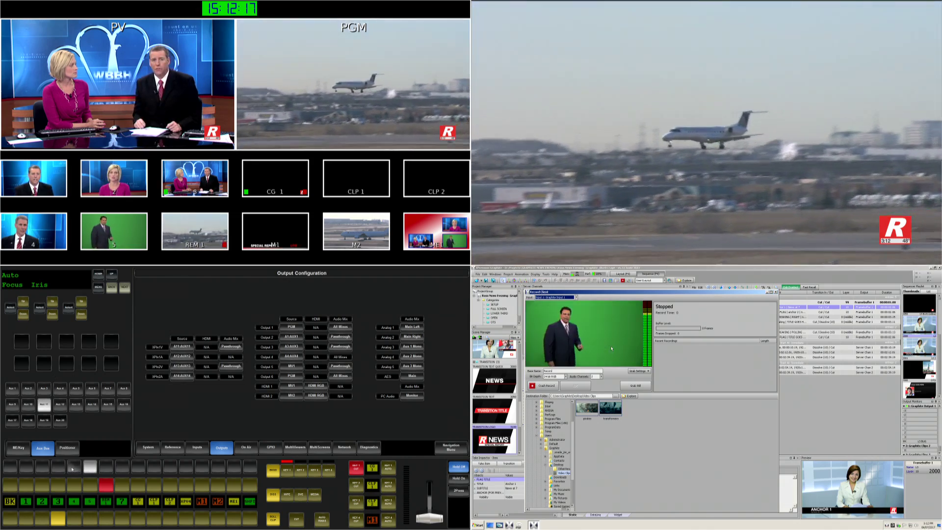
click(107, 467)
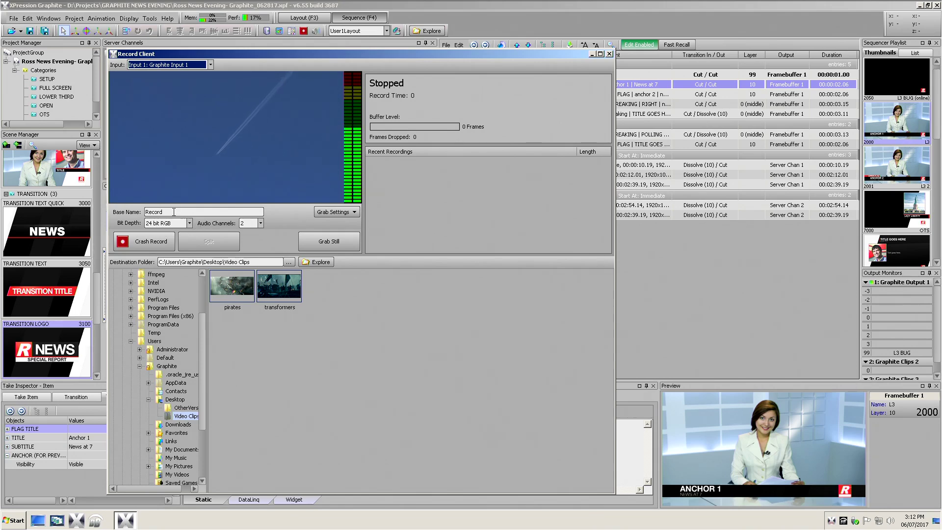
Crash-record about 30 seconds of the input in the Record Client with base name Planes and 2 audio channels
drag(173, 212, 159, 212)
text(P)
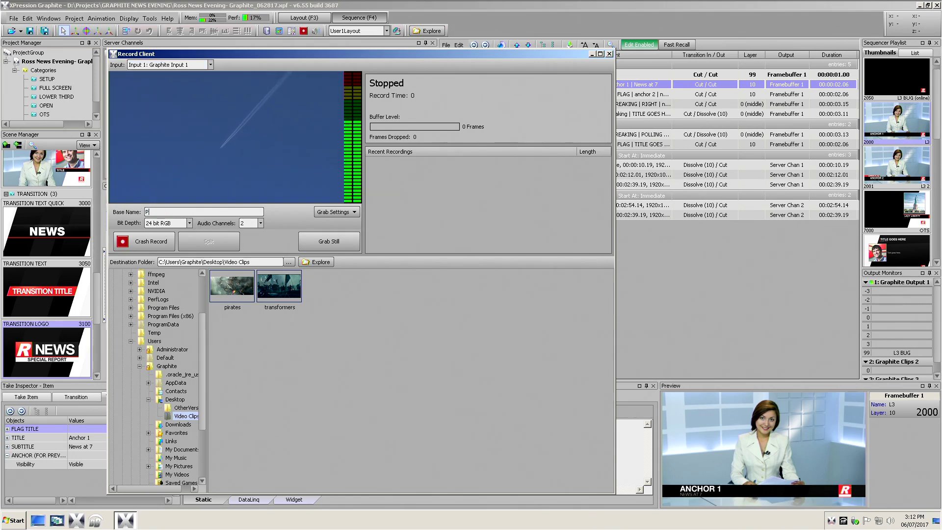
text(lanes)
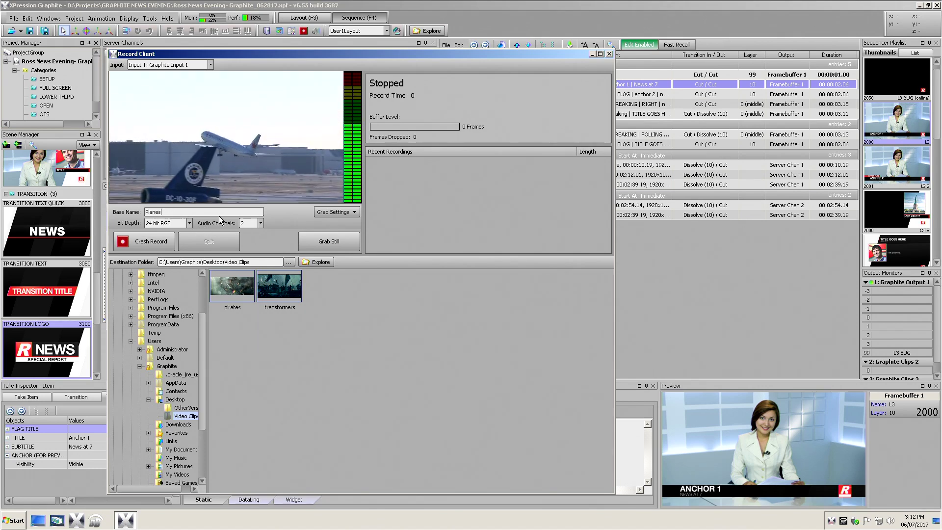
click(261, 224)
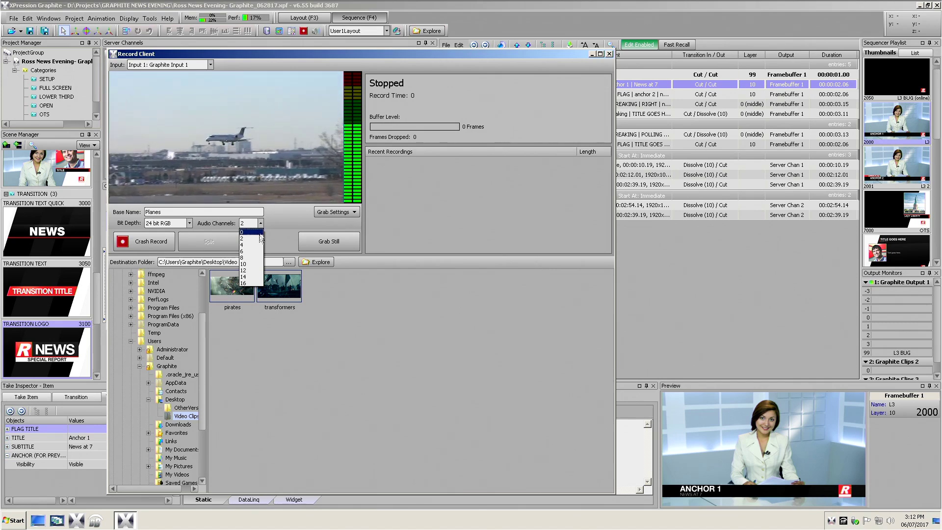
click(254, 238)
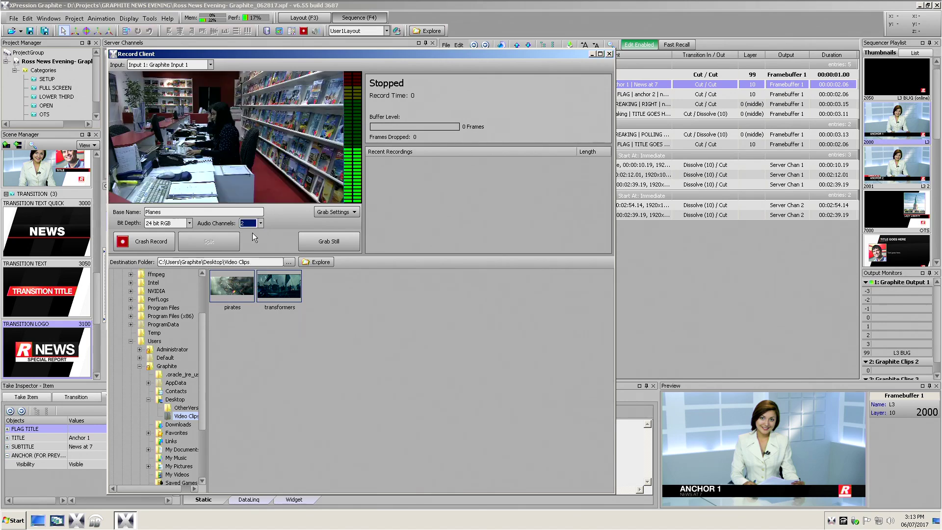
click(156, 243)
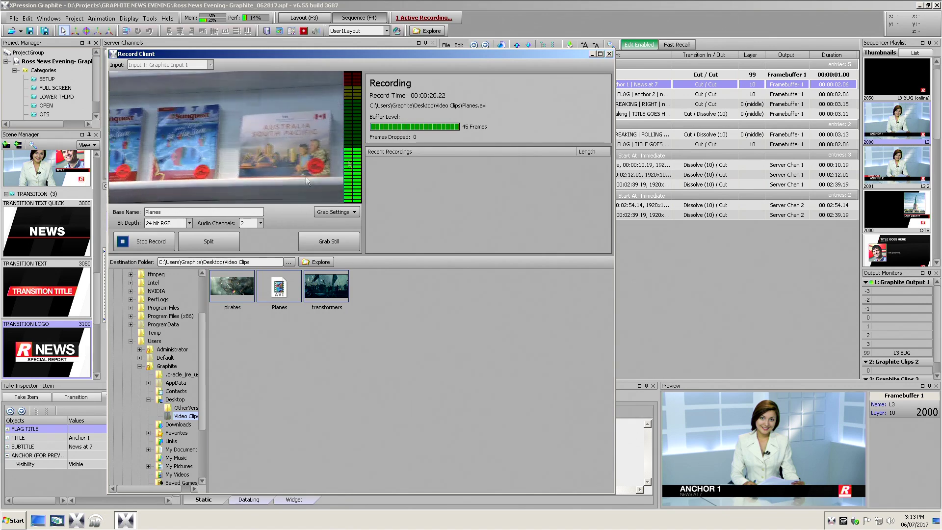
click(156, 244)
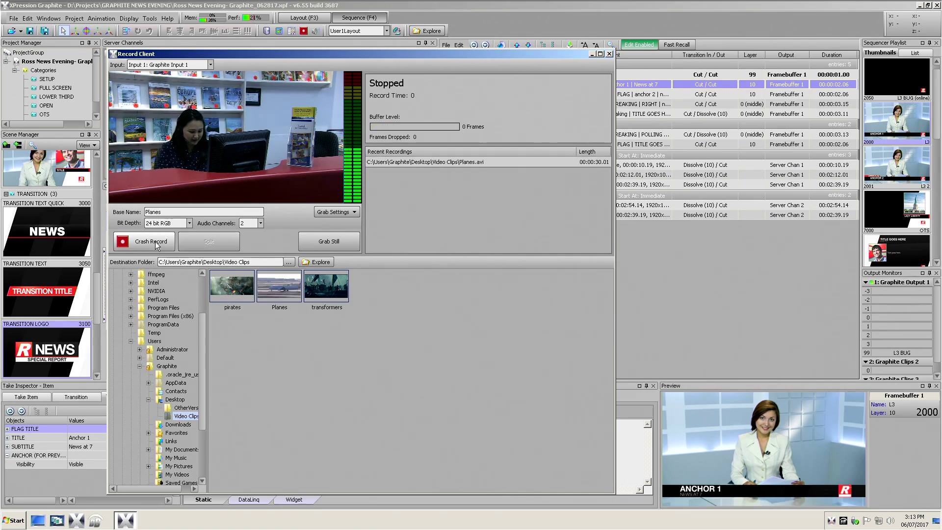
Transfer the Planes recording to the Clip Store under the name Planes, and close the Record Client
right_click(288, 291)
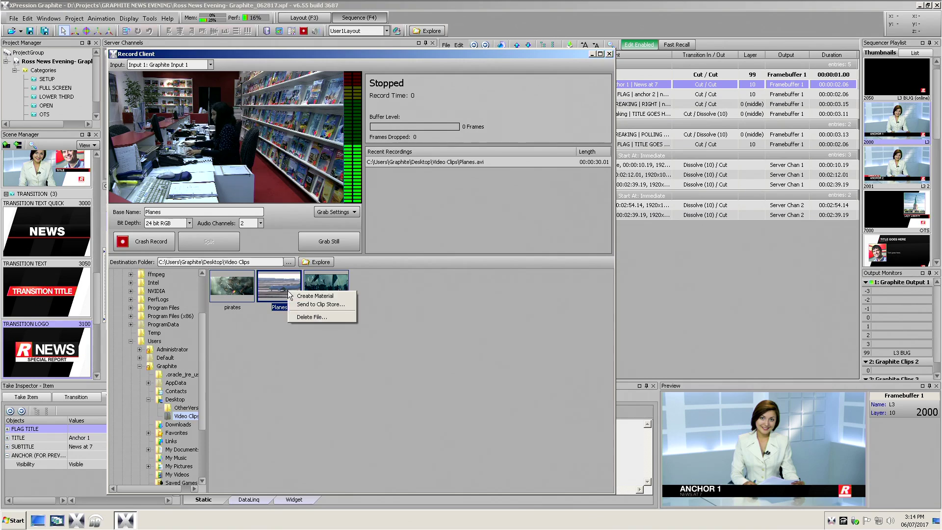
click(320, 304)
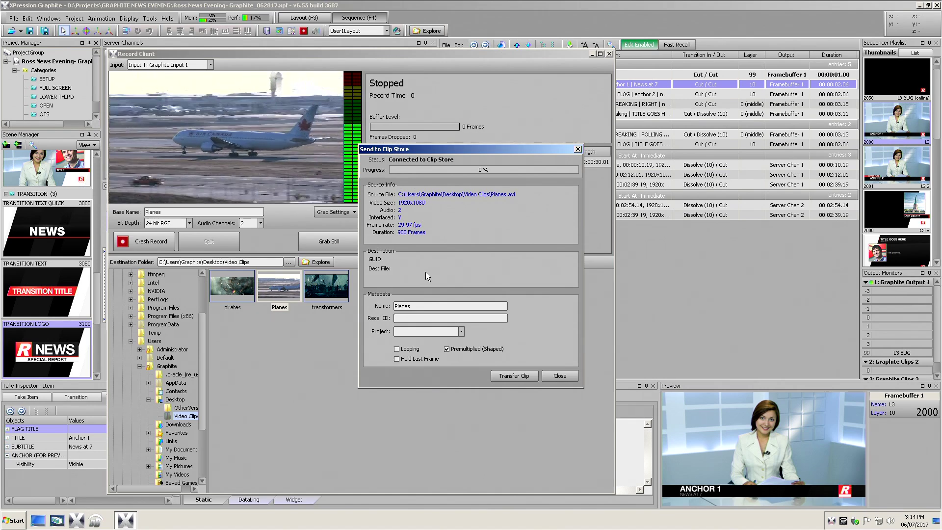
click(516, 376)
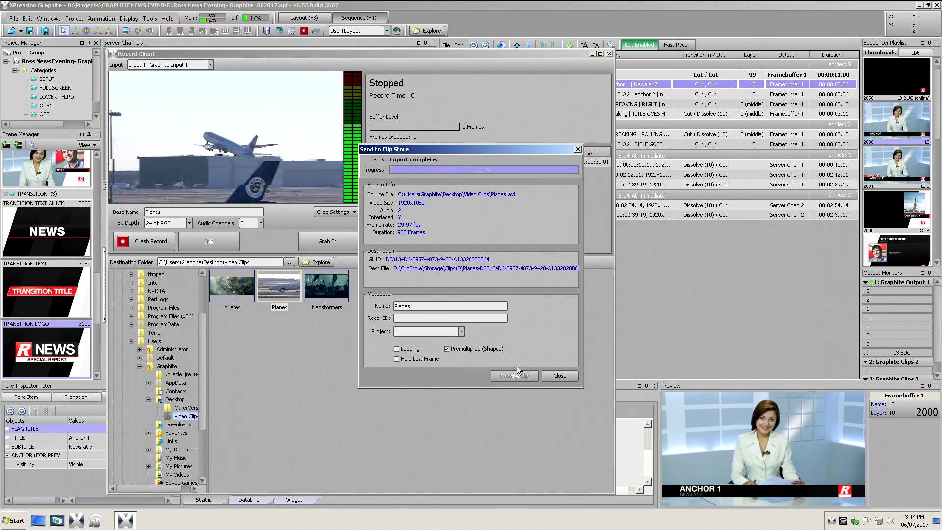
click(563, 376)
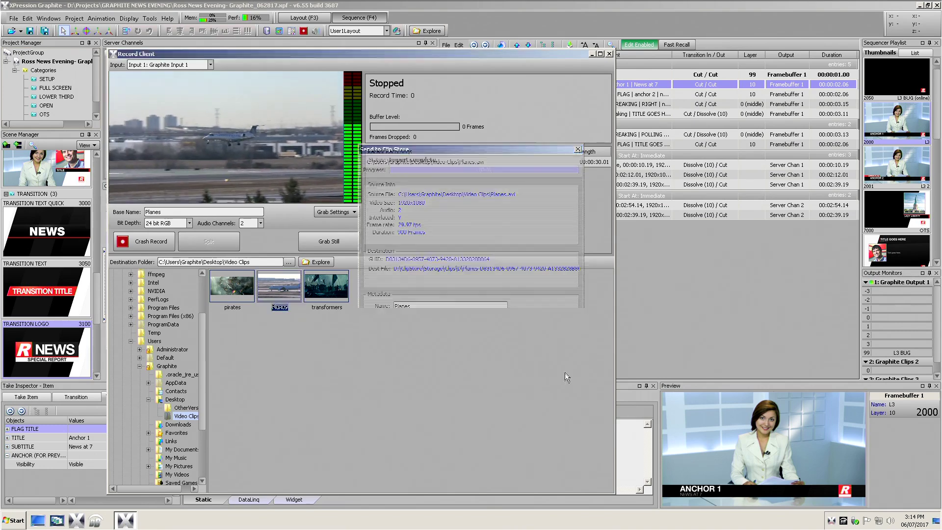
click(609, 54)
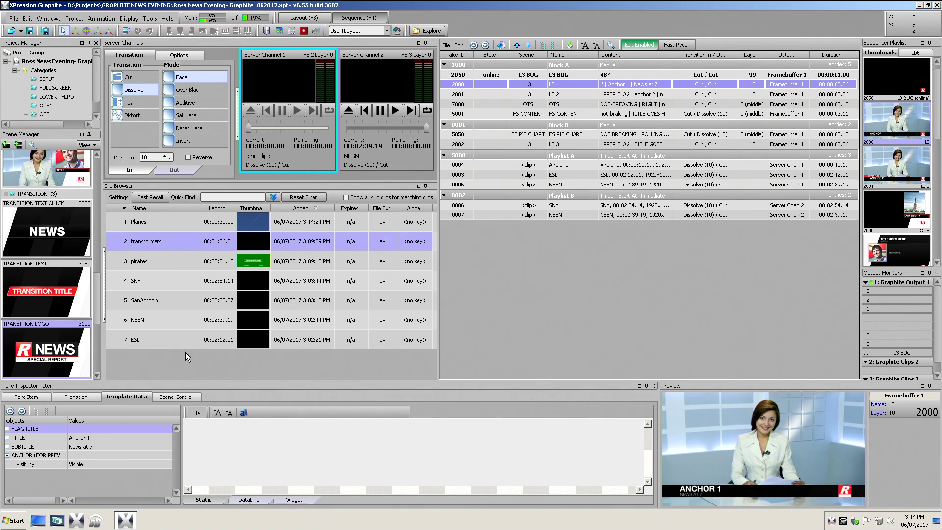
Open the Planes clip from the Clip Browser for editing, and set its in point to 00:00:05.03
click(163, 223)
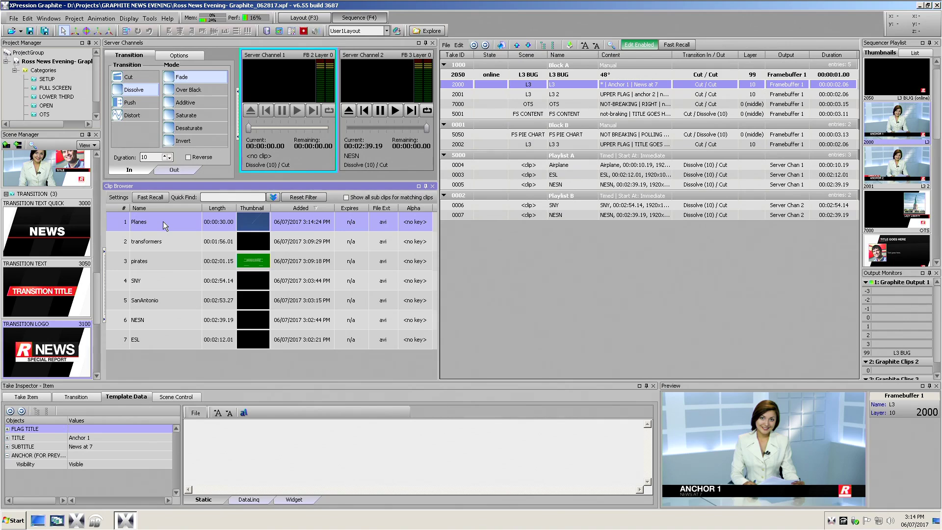
right_click(163, 222)
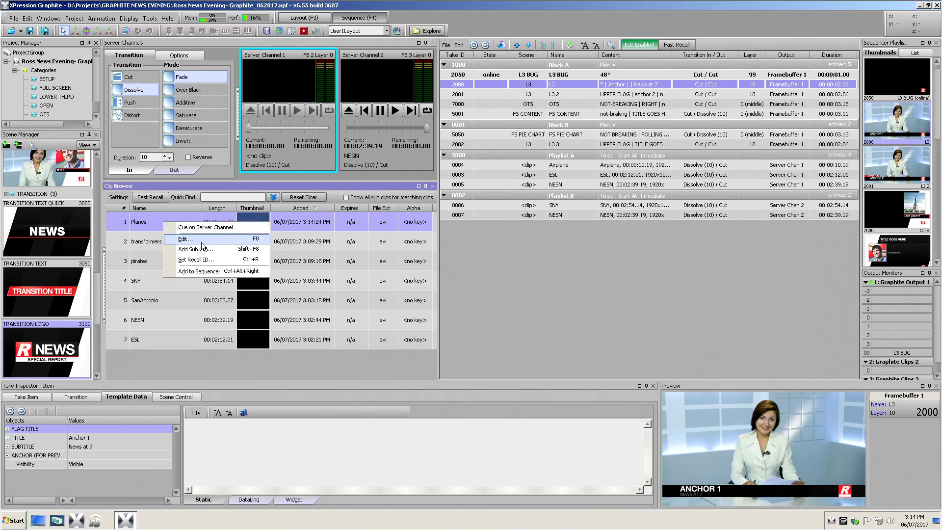
click(168, 320)
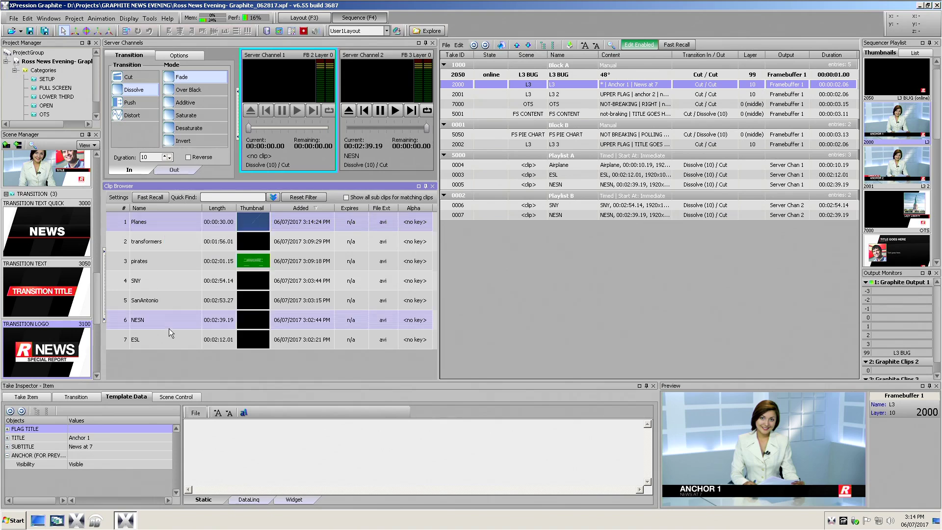
click(164, 221)
right_click(165, 223)
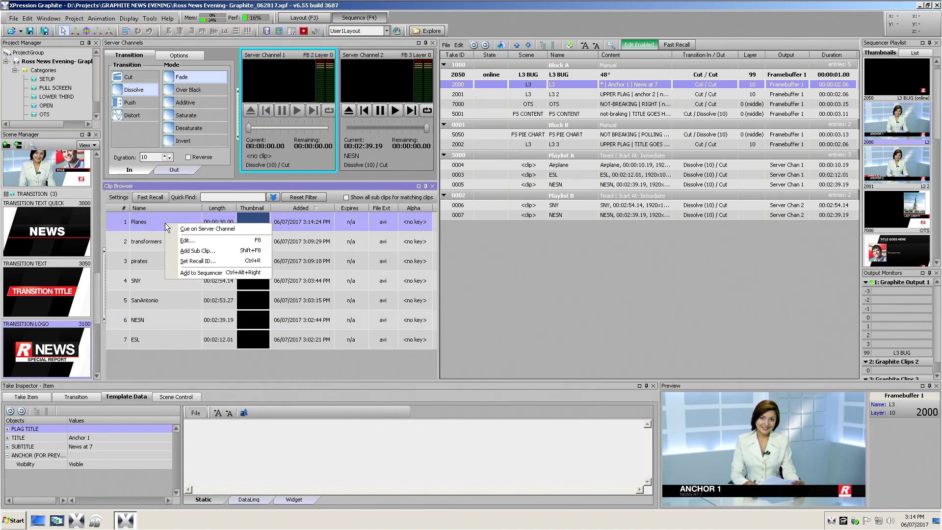
click(197, 241)
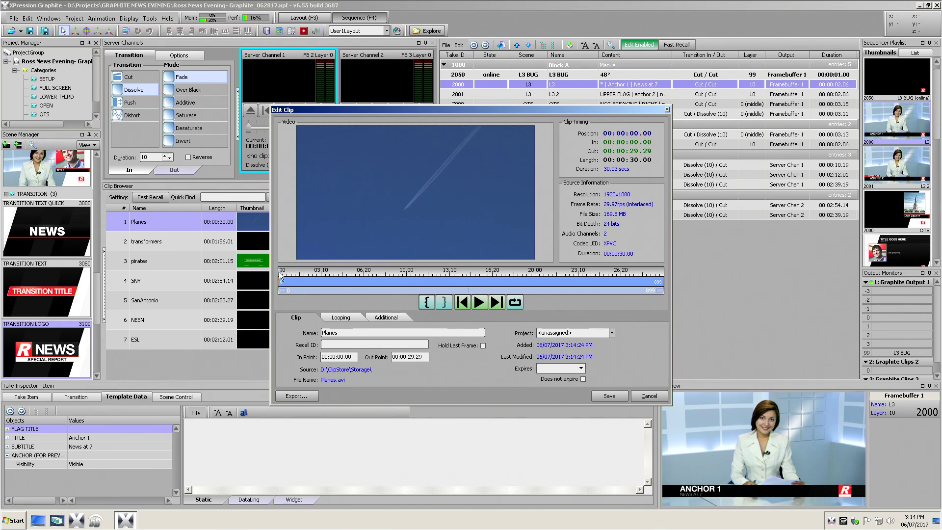
drag(281, 275, 346, 280)
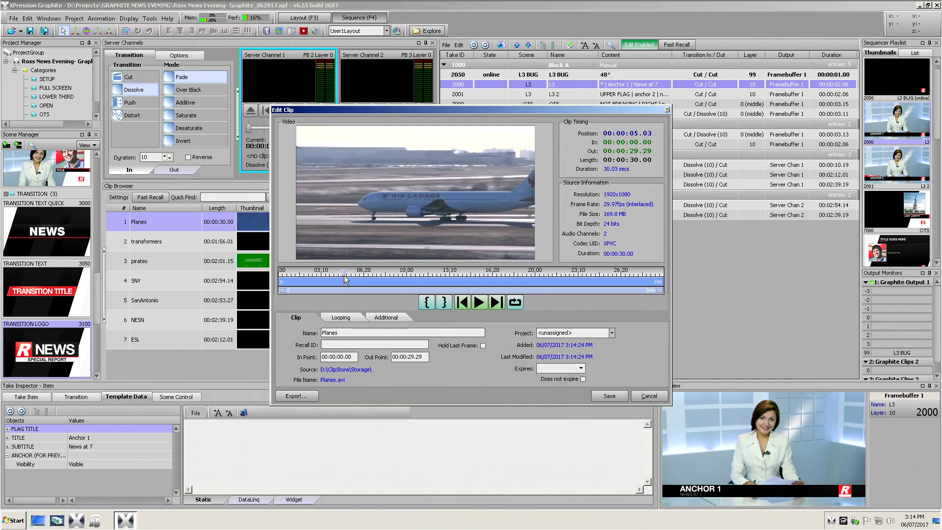
click(430, 303)
Set the Planes clip's out point to 00:00:22.28 and save the clip
drag(363, 281, 575, 276)
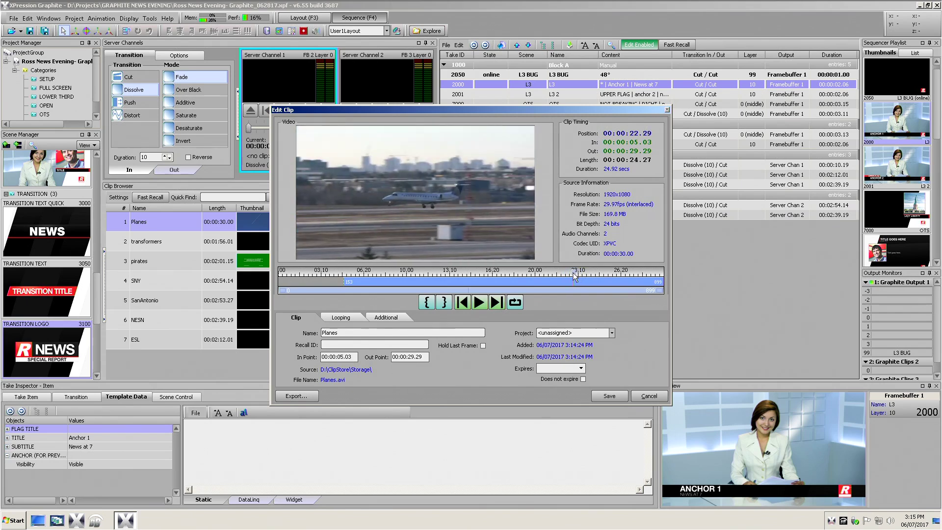
click(444, 302)
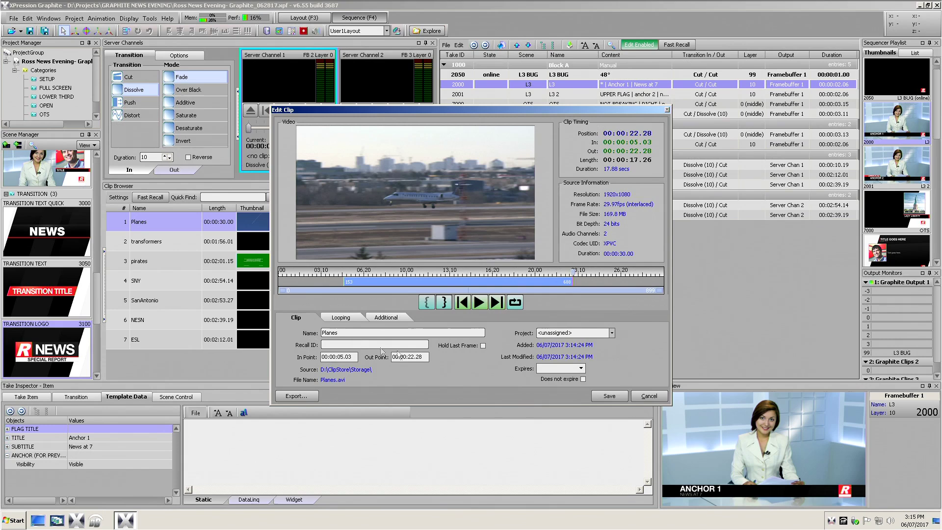
click(617, 396)
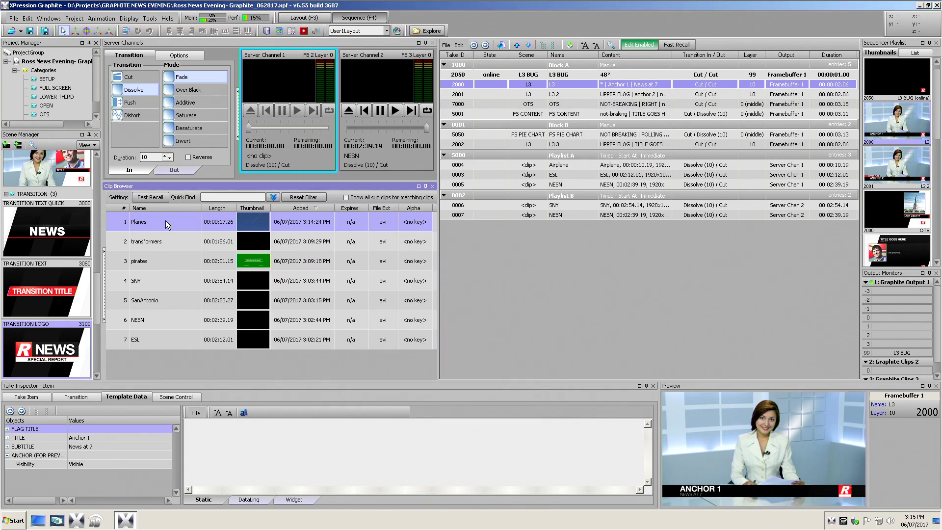
Load the Planes clip onto Server Channel 1, play it and pause it
drag(165, 222, 246, 137)
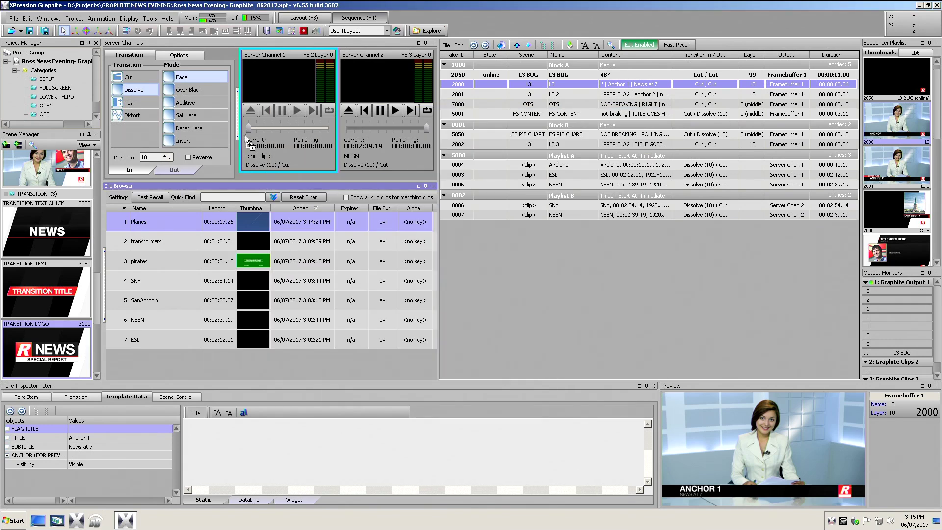
click(297, 110)
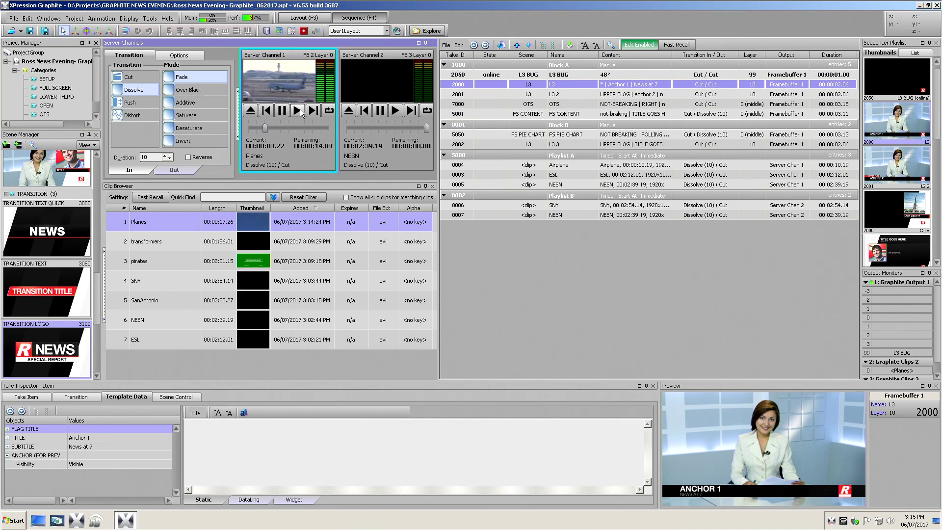
click(283, 111)
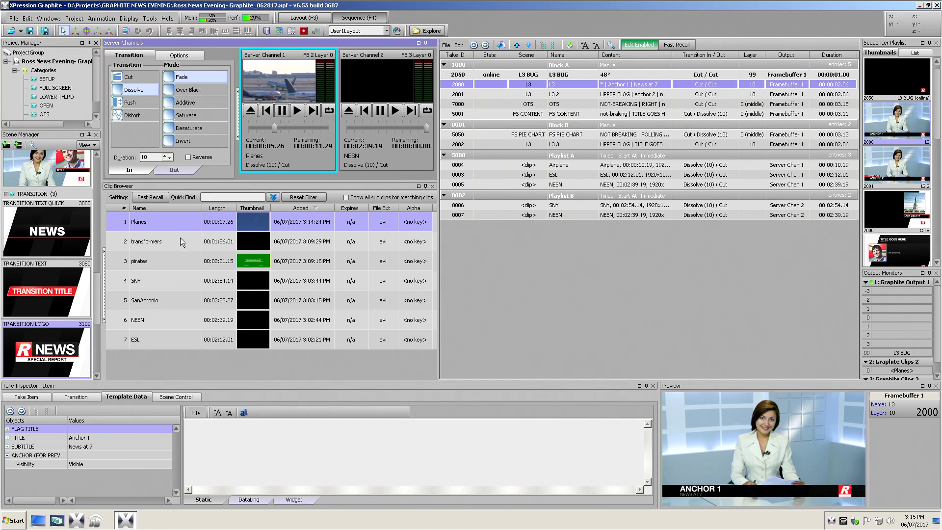
Minimize all windows to show the Windows desktop
key(super+d)
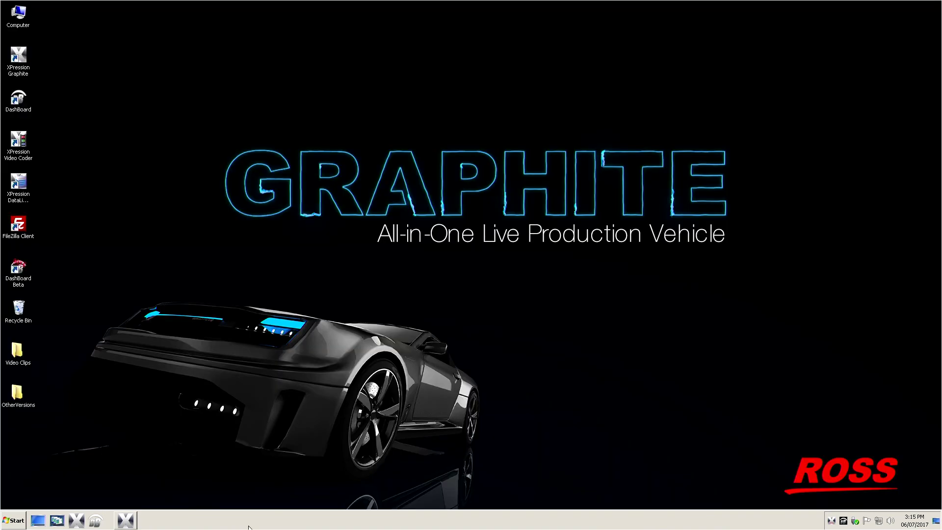